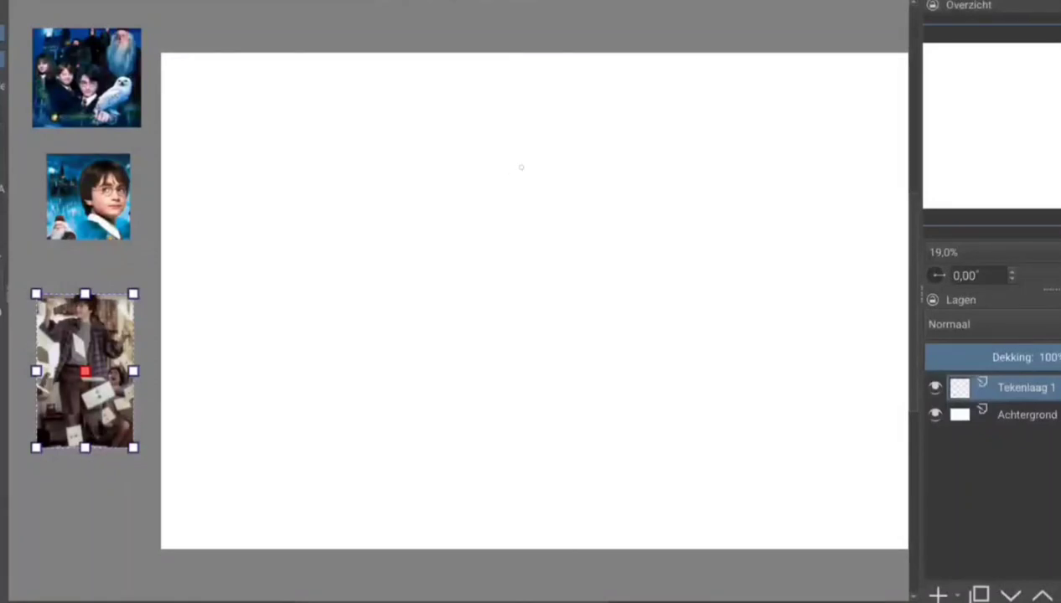
With the brush, sketch a round head with cross guide lines and a jaw
{"action": "key", "text": "b"}
{"action": "left_click_drag", "start_coordinate": [453, 140], "coordinate": [436, 220]}
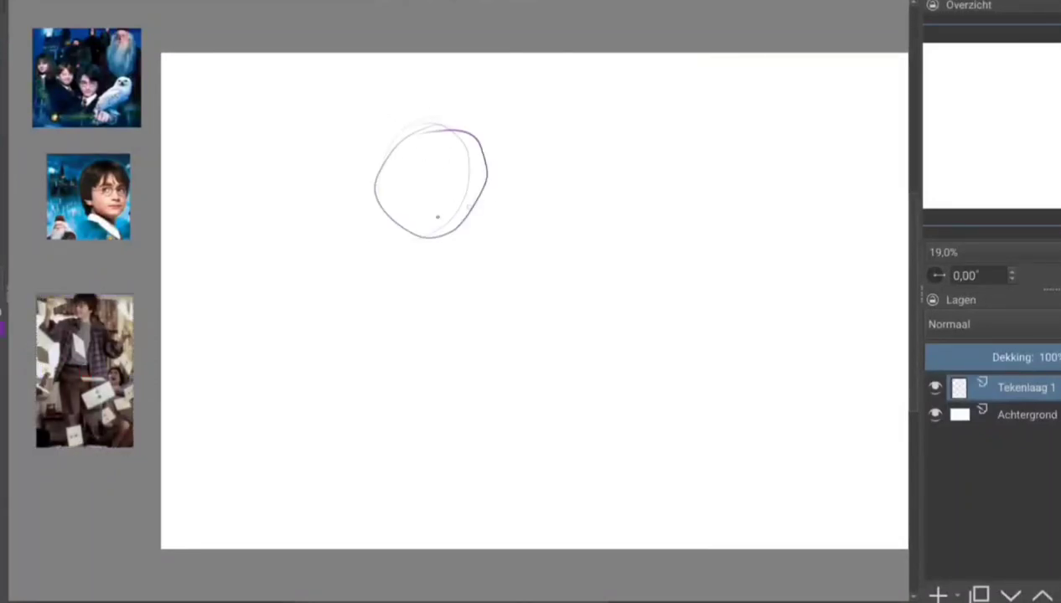
{"action": "left_click_drag", "start_coordinate": [419, 130], "coordinate": [414, 225]}
{"action": "left_click_drag", "start_coordinate": [385, 189], "coordinate": [485, 168]}
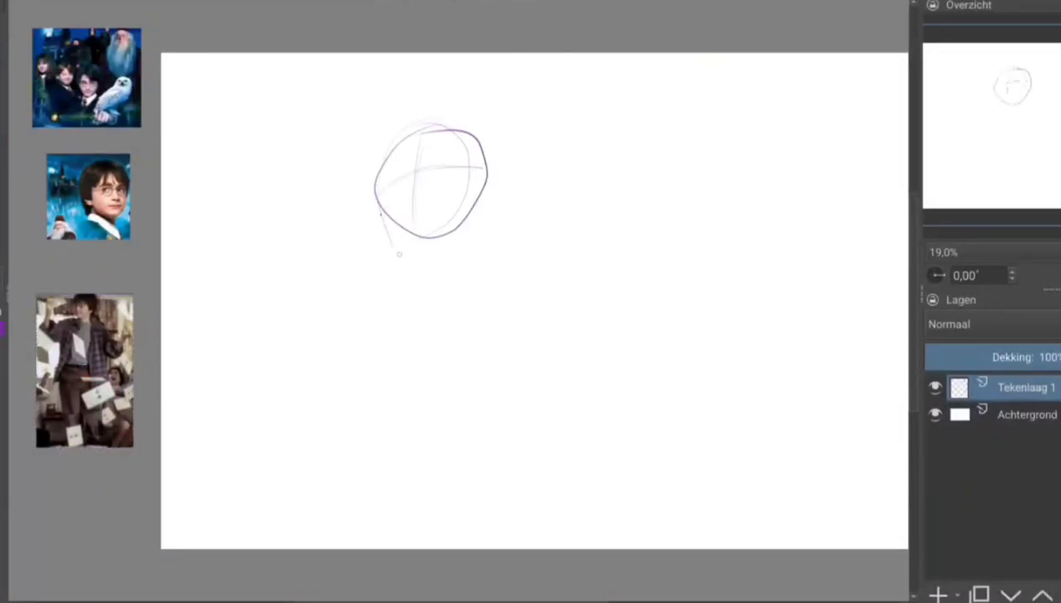
{"action": "mouse_move", "coordinate": [399, 254]}
{"action": "left_mouse_down"}
{"action": "mouse_move", "coordinate": [477, 188]}
{"action": "mouse_move", "coordinate": [414, 261]}
{"action": "mouse_move", "coordinate": [374, 201]}
{"action": "mouse_move", "coordinate": [387, 154]}
{"action": "mouse_move", "coordinate": [434, 174]}
{"action": "left_mouse_up"}
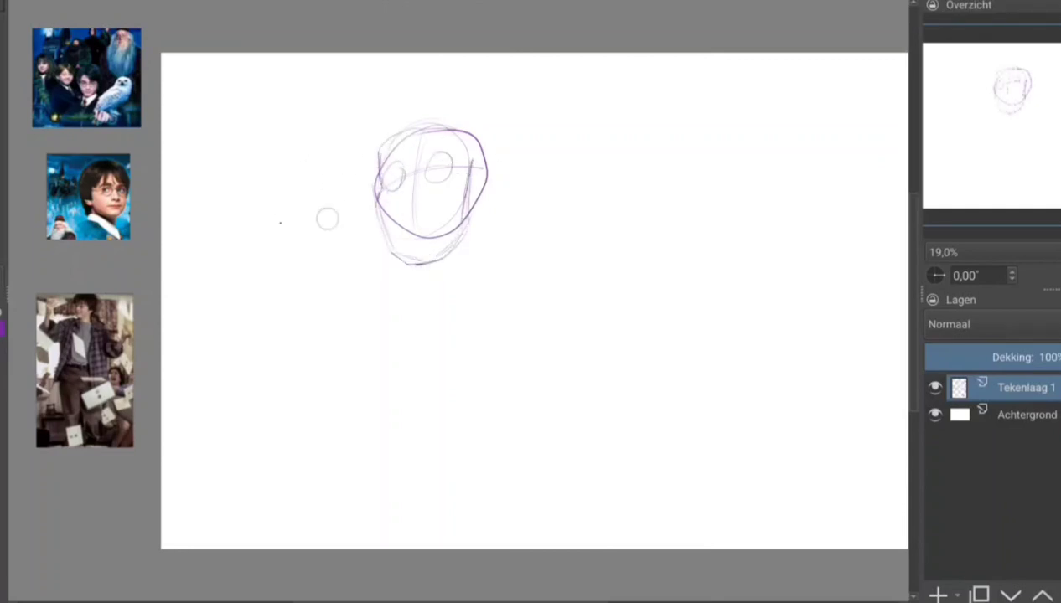
Sketch a box left of the head with an arm rising into it
{"action": "mouse_move", "coordinate": [273, 227]}
{"action": "left_mouse_down"}
{"action": "mouse_move", "coordinate": [354, 219]}
{"action": "mouse_move", "coordinate": [264, 177]}
{"action": "mouse_move", "coordinate": [262, 228]}
{"action": "mouse_move", "coordinate": [287, 195]}
{"action": "left_mouse_up"}
{"action": "left_click_drag", "start_coordinate": [298, 200], "coordinate": [296, 201]}
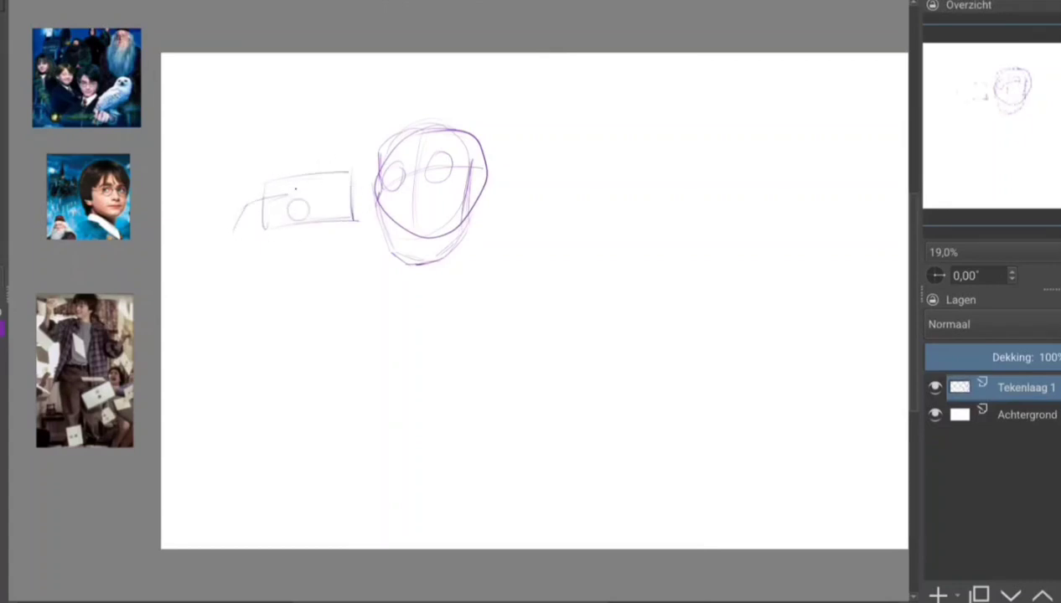
{"action": "left_click_drag", "start_coordinate": [236, 228], "coordinate": [248, 275]}
Outline the head's right side, the shoulder line and the raised right arm
{"action": "mouse_move", "coordinate": [481, 200]}
{"action": "left_mouse_down"}
{"action": "mouse_move", "coordinate": [491, 257]}
{"action": "mouse_move", "coordinate": [478, 471]}
{"action": "left_mouse_up"}
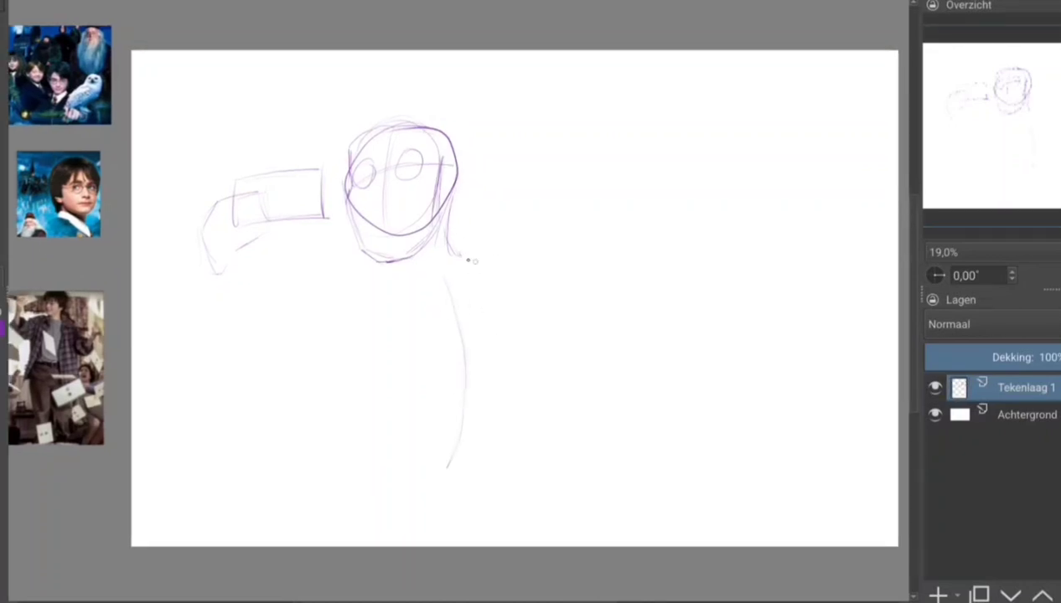
{"action": "left_click_drag", "start_coordinate": [460, 250], "coordinate": [529, 307]}
{"action": "left_click_drag", "start_coordinate": [568, 250], "coordinate": [529, 305]}
{"action": "left_click_drag", "start_coordinate": [539, 343], "coordinate": [593, 256]}
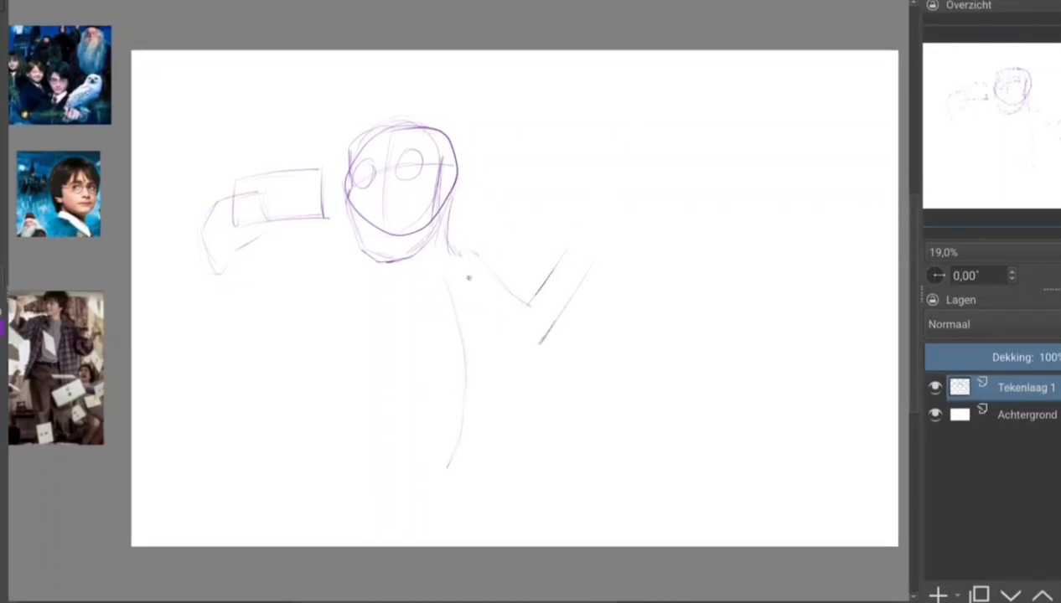
Add the torso side, refine the chin, draw the left shoulder line, and start transforming the sketch
{"action": "left_click_drag", "start_coordinate": [460, 273], "coordinate": [497, 452]}
{"action": "left_click_drag", "start_coordinate": [376, 256], "coordinate": [391, 263]}
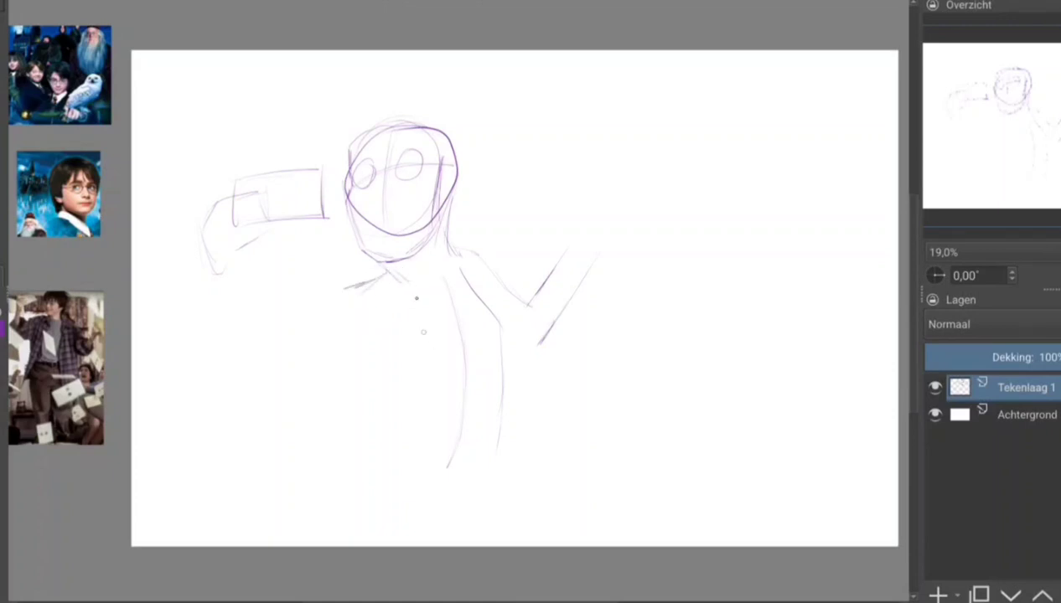
{"action": "left_click_drag", "start_coordinate": [346, 303], "coordinate": [378, 362]}
{"action": "key", "text": "ctrl+t"}
Shrink the sketch, move it toward the canvas centre, and apply the transform
{"action": "left_click_drag", "start_coordinate": [237, 443], "coordinate": [303, 405]}
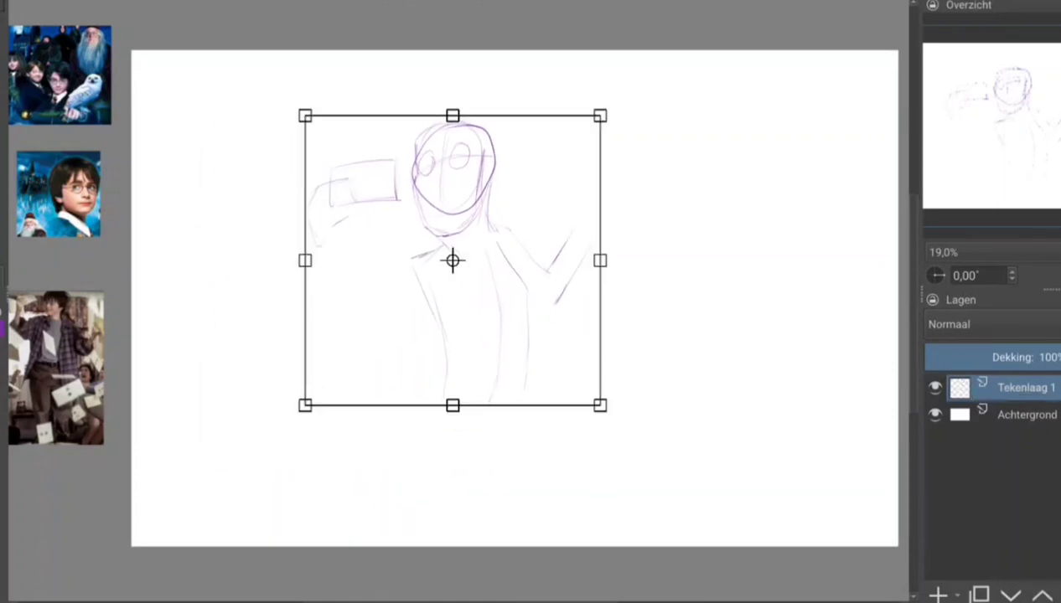
{"action": "left_click_drag", "start_coordinate": [451, 405], "coordinate": [451, 391]}
{"action": "key", "text": "Return"}
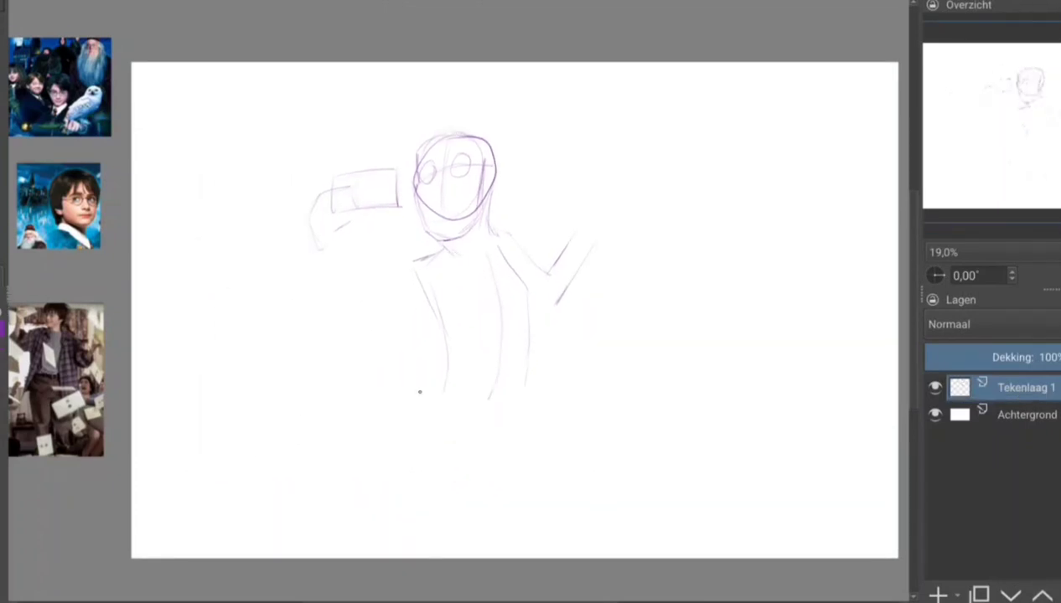
Draw the long broom handle at right with a hand gripping it
{"action": "left_click_drag", "start_coordinate": [645, 148], "coordinate": [553, 429]}
{"action": "left_click_drag", "start_coordinate": [656, 130], "coordinate": [566, 457]}
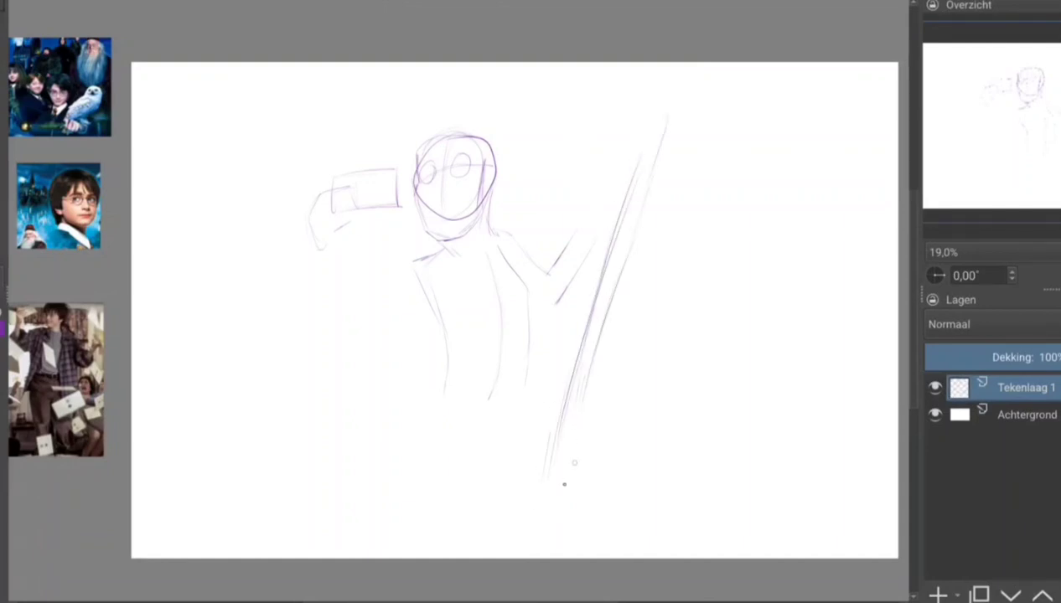
{"action": "left_click_drag", "start_coordinate": [587, 410], "coordinate": [532, 503]}
{"action": "mouse_move", "coordinate": [570, 212]}
{"action": "left_mouse_down"}
{"action": "mouse_move", "coordinate": [649, 218]}
{"action": "mouse_move", "coordinate": [603, 244]}
{"action": "left_mouse_up"}
{"action": "mouse_move", "coordinate": [642, 201]}
{"action": "left_mouse_down"}
{"action": "mouse_move", "coordinate": [659, 221]}
{"action": "mouse_move", "coordinate": [720, 207]}
{"action": "left_mouse_up"}
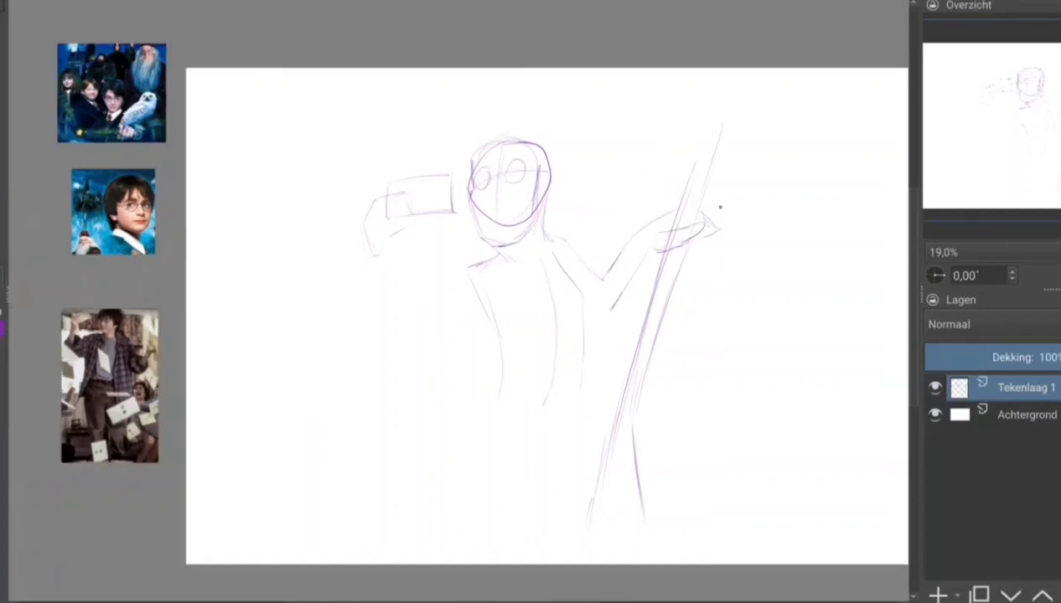
Sketch the torso's left side, the bent left arm and forearm, and reinforce the right shoulder
{"action": "left_click_drag", "start_coordinate": [423, 271], "coordinate": [402, 344]}
{"action": "left_click_drag", "start_coordinate": [468, 263], "coordinate": [414, 344]}
{"action": "left_click_drag", "start_coordinate": [374, 253], "coordinate": [386, 335]}
{"action": "left_click_drag", "start_coordinate": [419, 267], "coordinate": [409, 334]}
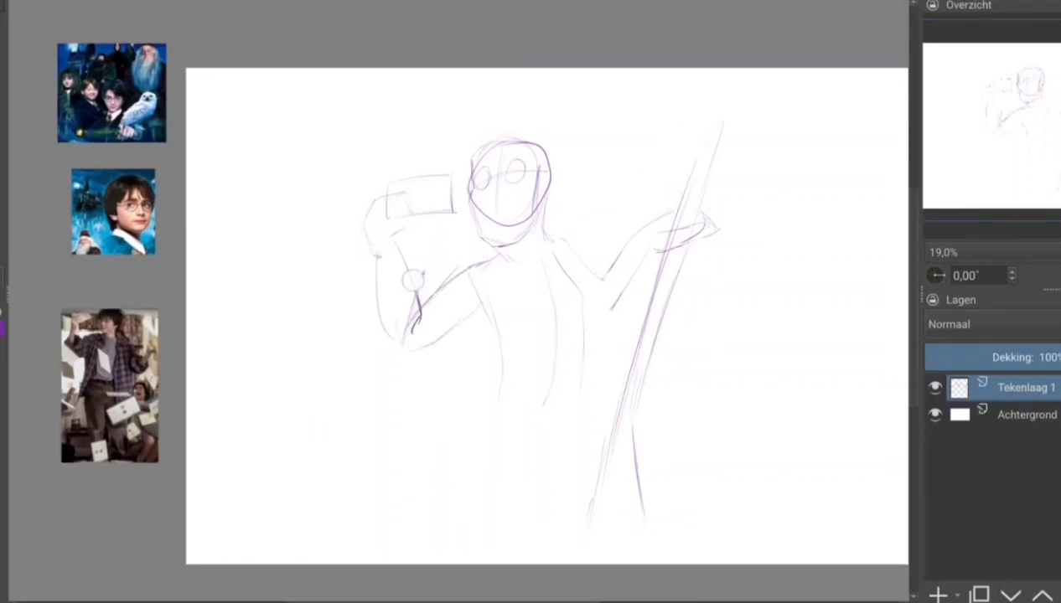
{"action": "mouse_move", "coordinate": [369, 243]}
{"action": "left_mouse_down"}
{"action": "mouse_move", "coordinate": [399, 351]}
{"action": "mouse_move", "coordinate": [486, 319]}
{"action": "left_mouse_up"}
{"action": "mouse_move", "coordinate": [467, 263]}
{"action": "left_mouse_down"}
{"action": "mouse_move", "coordinate": [511, 251]}
{"action": "mouse_move", "coordinate": [419, 303]}
{"action": "left_mouse_up"}
{"action": "mouse_move", "coordinate": [540, 223]}
{"action": "left_mouse_down"}
{"action": "mouse_move", "coordinate": [597, 271]}
{"action": "mouse_move", "coordinate": [613, 307]}
{"action": "mouse_move", "coordinate": [668, 212]}
{"action": "left_mouse_up"}
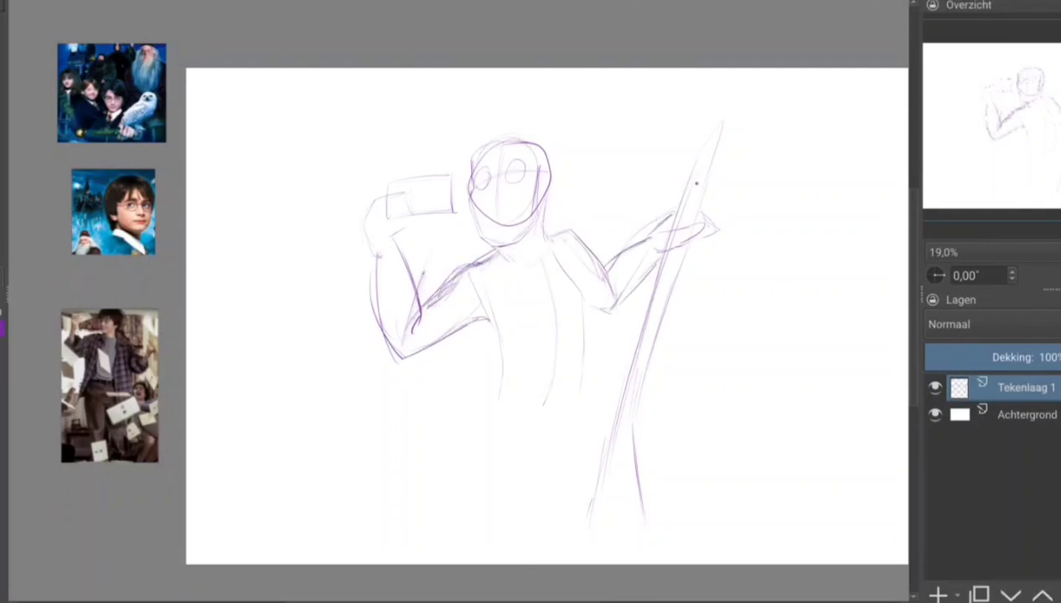
Draw the hand holding a letter beside the face
{"action": "mouse_move", "coordinate": [366, 211]}
{"action": "left_mouse_down"}
{"action": "mouse_move", "coordinate": [406, 194]}
{"action": "mouse_move", "coordinate": [414, 220]}
{"action": "mouse_move", "coordinate": [401, 252]}
{"action": "mouse_move", "coordinate": [369, 256]}
{"action": "mouse_move", "coordinate": [377, 181]}
{"action": "left_mouse_up"}
{"action": "mouse_move", "coordinate": [377, 179]}
{"action": "left_mouse_down"}
{"action": "mouse_move", "coordinate": [452, 174]}
{"action": "mouse_move", "coordinate": [454, 239]}
{"action": "left_mouse_up"}
{"action": "left_click_drag", "start_coordinate": [455, 243], "coordinate": [409, 256]}
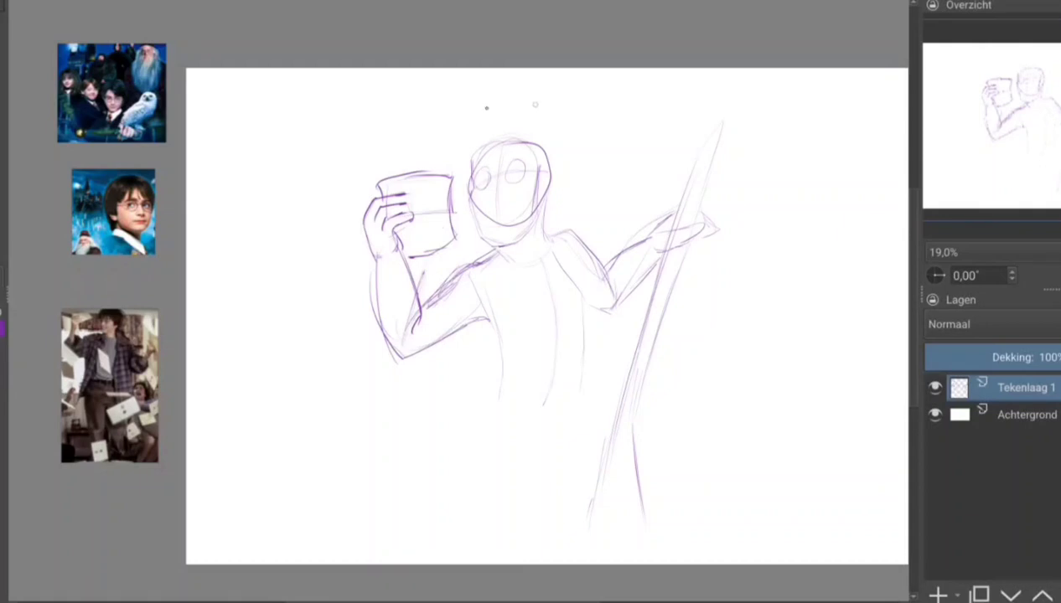
Sketch flying letters above and right of the head, on the chest, and at left
{"action": "left_click_drag", "start_coordinate": [549, 87], "coordinate": [494, 94]}
{"action": "left_click_drag", "start_coordinate": [638, 171], "coordinate": [602, 220]}
{"action": "left_click_drag", "start_coordinate": [411, 100], "coordinate": [468, 109]}
{"action": "left_click_drag", "start_coordinate": [555, 77], "coordinate": [600, 91]}
{"action": "mouse_move", "coordinate": [591, 130]}
{"action": "left_mouse_down"}
{"action": "mouse_move", "coordinate": [654, 143]}
{"action": "mouse_move", "coordinate": [637, 172]}
{"action": "left_mouse_up"}
{"action": "mouse_move", "coordinate": [482, 285]}
{"action": "left_mouse_down"}
{"action": "mouse_move", "coordinate": [555, 257]}
{"action": "mouse_move", "coordinate": [574, 283]}
{"action": "left_mouse_up"}
{"action": "mouse_move", "coordinate": [355, 289]}
{"action": "left_mouse_down"}
{"action": "mouse_move", "coordinate": [277, 304]}
{"action": "mouse_move", "coordinate": [333, 340]}
{"action": "mouse_move", "coordinate": [285, 389]}
{"action": "mouse_move", "coordinate": [268, 368]}
{"action": "mouse_move", "coordinate": [297, 394]}
{"action": "left_mouse_up"}
{"action": "left_click_drag", "start_coordinate": [267, 340], "coordinate": [256, 394]}
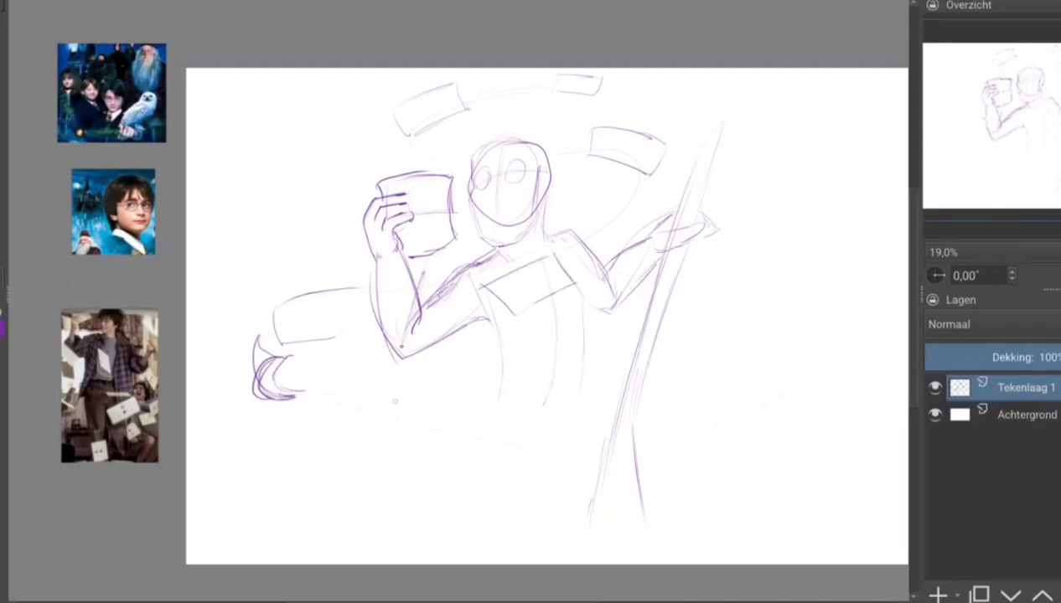
{"action": "left_click_drag", "start_coordinate": [334, 398], "coordinate": [404, 419]}
Outline the hips and lower torso sides, then draw a lightning scar on the forehead
{"action": "left_click_drag", "start_coordinate": [510, 404], "coordinate": [574, 394]}
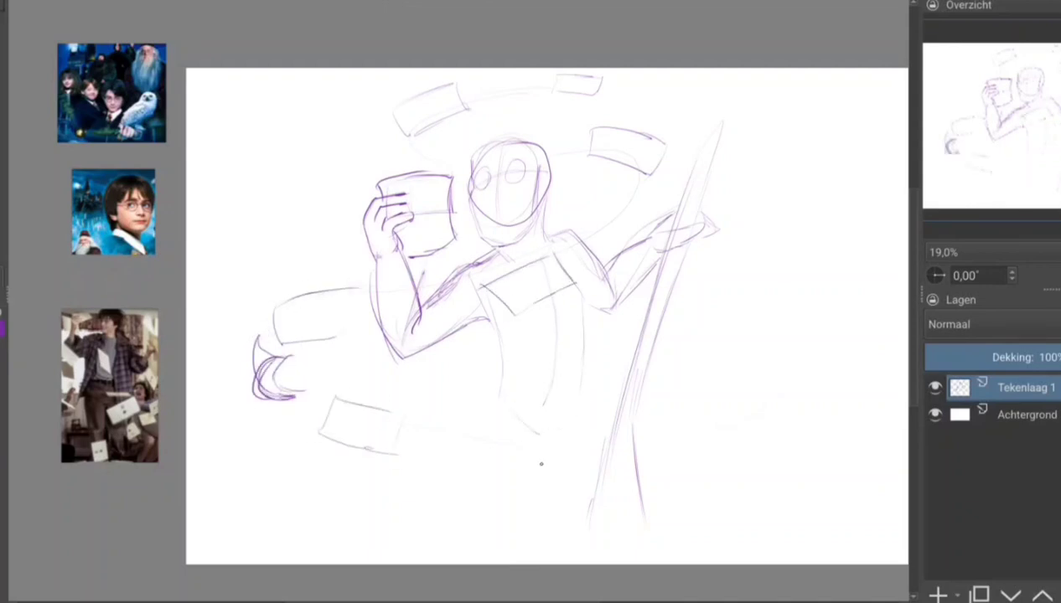
{"action": "left_click_drag", "start_coordinate": [554, 337], "coordinate": [534, 400]}
{"action": "left_click_drag", "start_coordinate": [549, 300], "coordinate": [563, 352]}
{"action": "left_click_drag", "start_coordinate": [553, 339], "coordinate": [532, 423]}
{"action": "left_click_drag", "start_coordinate": [503, 390], "coordinate": [482, 493]}
{"action": "left_click_drag", "start_coordinate": [575, 376], "coordinate": [579, 482]}
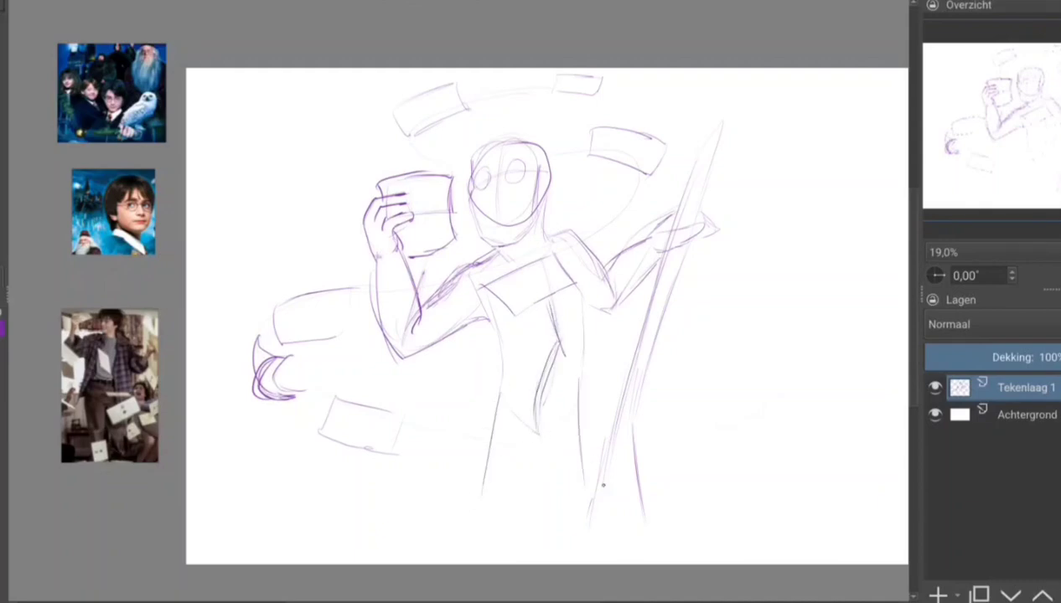
{"action": "mouse_move", "coordinate": [484, 150]}
{"action": "left_mouse_down"}
{"action": "mouse_move", "coordinate": [480, 165]}
{"action": "mouse_move", "coordinate": [496, 181]}
{"action": "mouse_move", "coordinate": [517, 164]}
{"action": "mouse_move", "coordinate": [484, 169]}
{"action": "mouse_move", "coordinate": [545, 172]}
{"action": "left_mouse_up"}
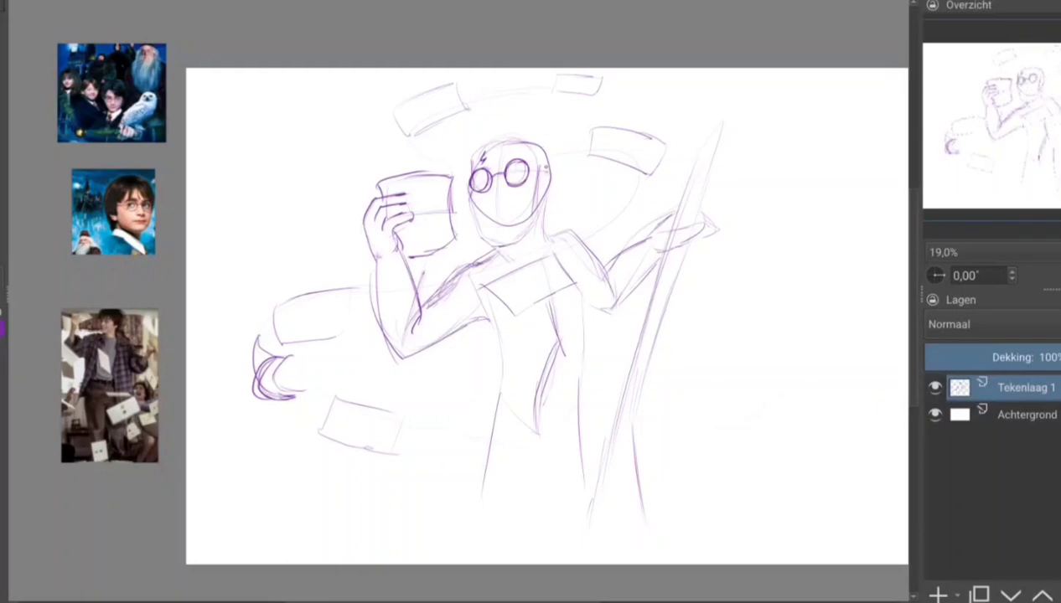
Sketch the tie and collar, a small letter near the bottom, and a mark by the head
{"action": "mouse_move", "coordinate": [491, 264]}
{"action": "left_mouse_down"}
{"action": "mouse_move", "coordinate": [471, 310]}
{"action": "mouse_move", "coordinate": [503, 348]}
{"action": "left_mouse_up"}
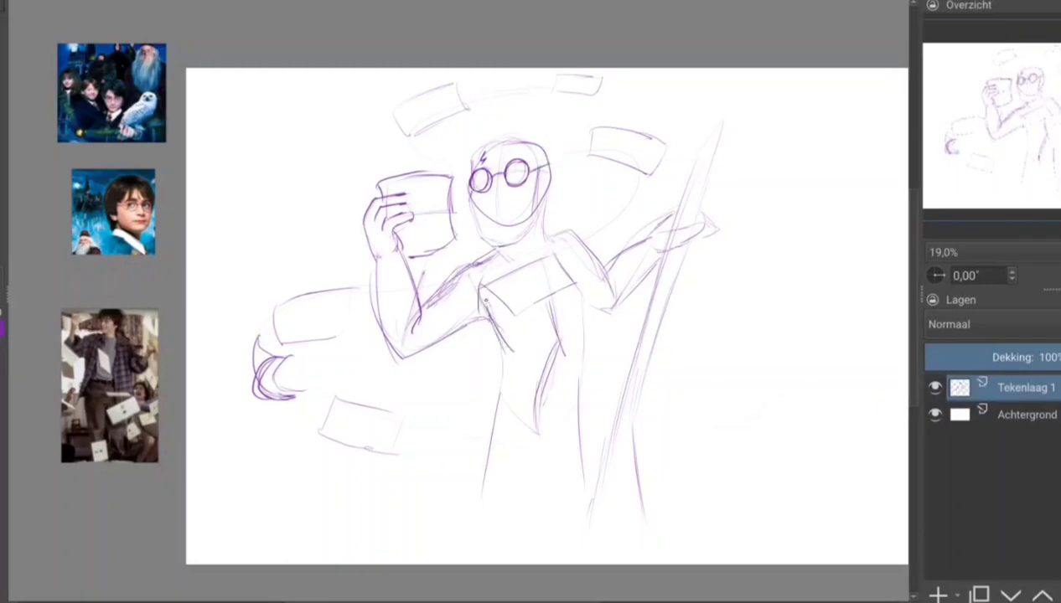
{"action": "mouse_move", "coordinate": [478, 293]}
{"action": "left_mouse_down"}
{"action": "mouse_move", "coordinate": [499, 331]}
{"action": "mouse_move", "coordinate": [502, 392]}
{"action": "mouse_move", "coordinate": [442, 429]}
{"action": "left_mouse_up"}
{"action": "left_click_drag", "start_coordinate": [442, 429], "coordinate": [465, 476]}
{"action": "left_click_drag", "start_coordinate": [428, 146], "coordinate": [419, 161]}
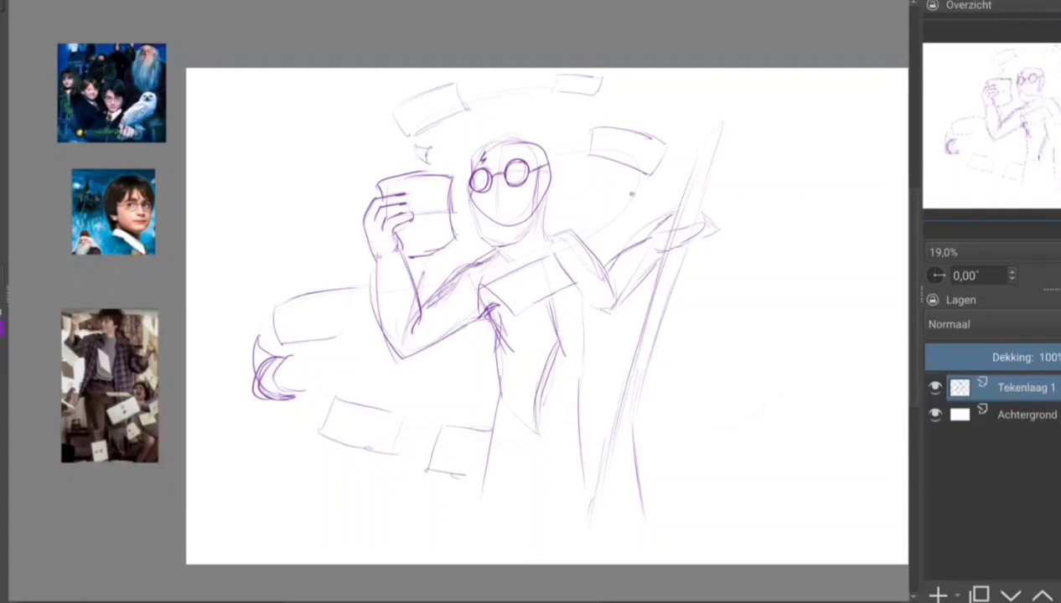
Add more letters near the raised hand, beside the held letter, above the head and lower left
{"action": "left_click_drag", "start_coordinate": [630, 183], "coordinate": [600, 217]}
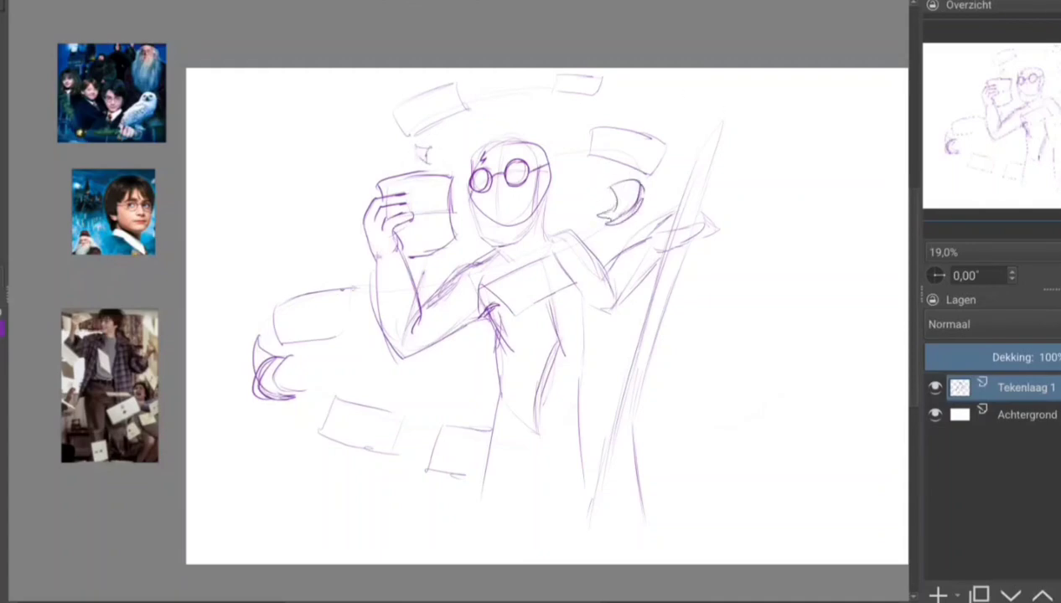
{"action": "mouse_move", "coordinate": [352, 285]}
{"action": "left_mouse_down"}
{"action": "mouse_move", "coordinate": [281, 344]}
{"action": "mouse_move", "coordinate": [361, 323]}
{"action": "left_mouse_up"}
{"action": "left_click_drag", "start_coordinate": [375, 147], "coordinate": [336, 208]}
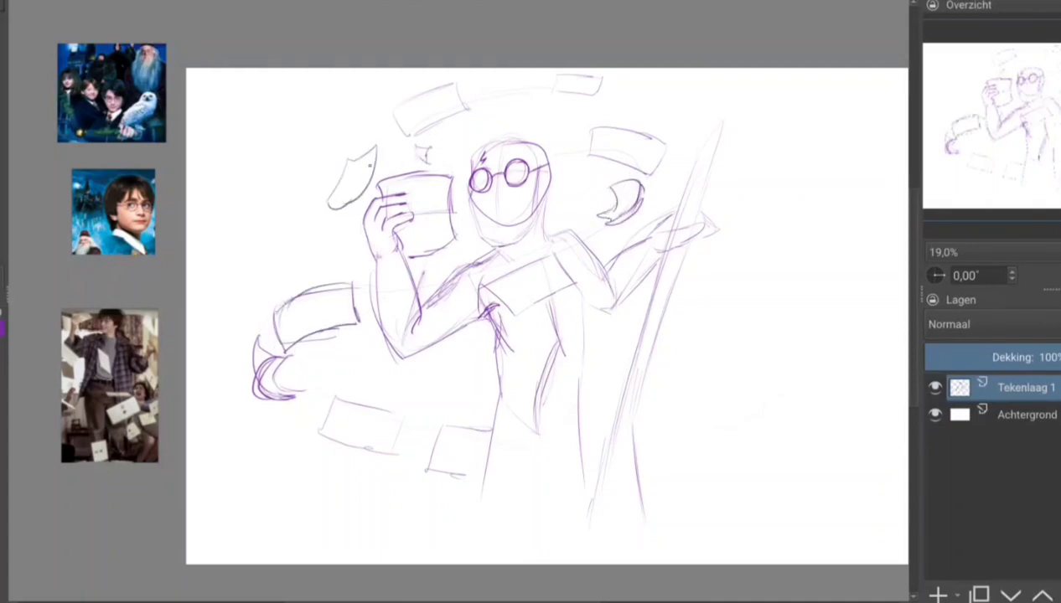
{"action": "left_click_drag", "start_coordinate": [446, 355], "coordinate": [490, 356]}
{"action": "left_click_drag", "start_coordinate": [469, 125], "coordinate": [528, 104]}
{"action": "mouse_move", "coordinate": [312, 370]}
{"action": "left_mouse_down"}
{"action": "mouse_move", "coordinate": [387, 388]}
{"action": "mouse_move", "coordinate": [378, 386]}
{"action": "left_mouse_up"}
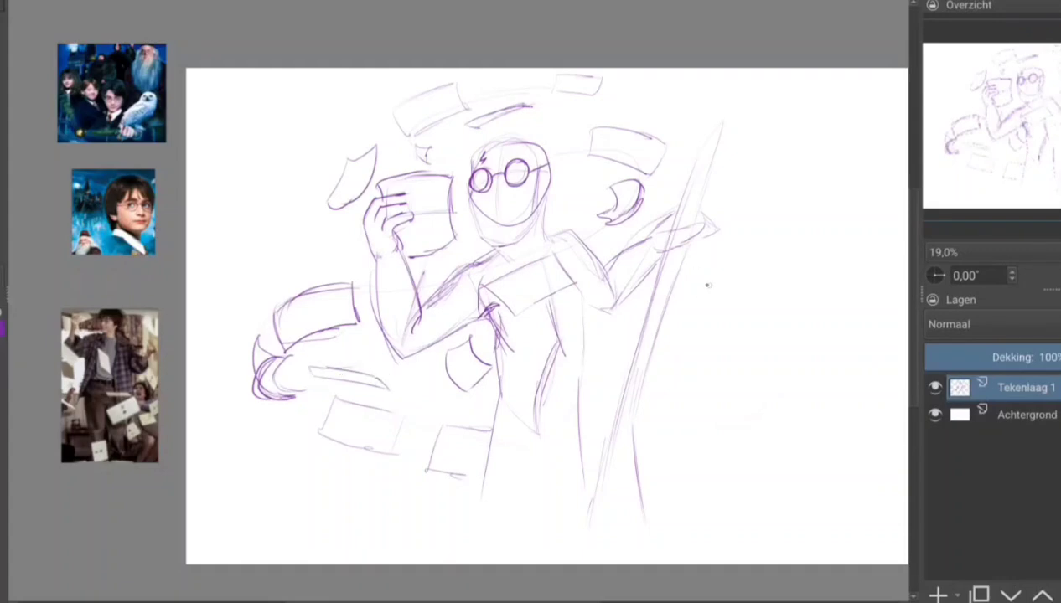
Hatch beside the handle, line the held letter, and sketch the curved broom head
{"action": "mouse_move", "coordinate": [701, 273]}
{"action": "left_mouse_down"}
{"action": "mouse_move", "coordinate": [671, 328]}
{"action": "mouse_move", "coordinate": [688, 334]}
{"action": "left_mouse_up"}
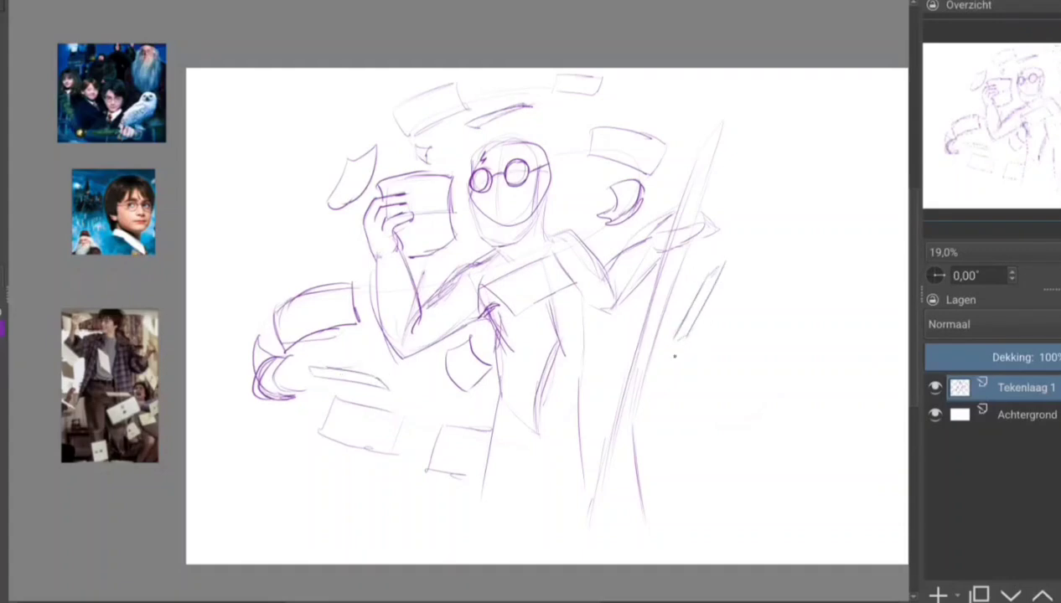
{"action": "left_click_drag", "start_coordinate": [454, 184], "coordinate": [462, 261]}
{"action": "left_click_drag", "start_coordinate": [402, 219], "coordinate": [459, 216]}
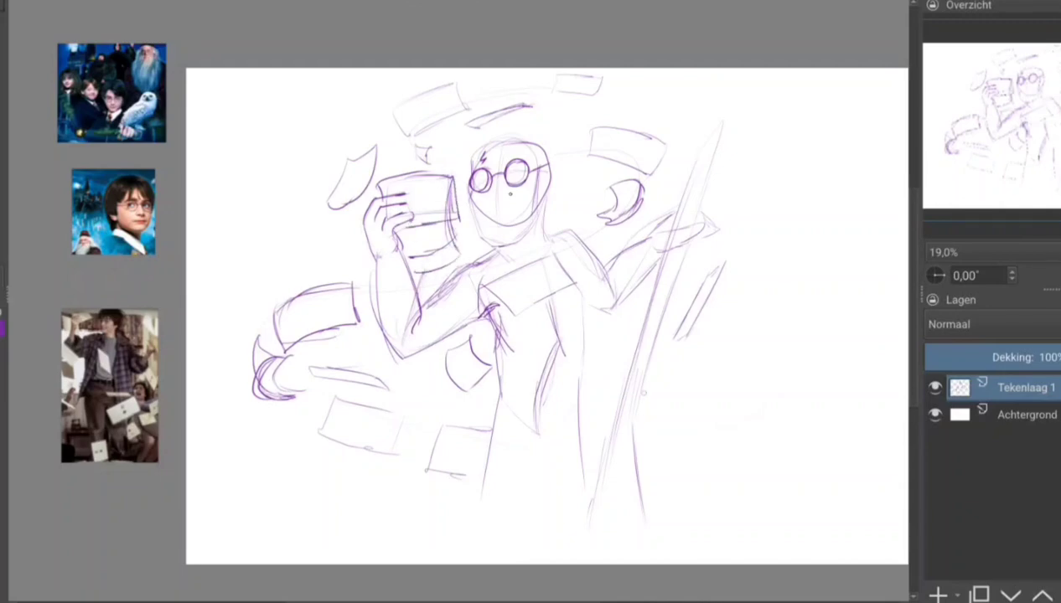
{"action": "left_click_drag", "start_coordinate": [654, 423], "coordinate": [645, 461]}
{"action": "mouse_move", "coordinate": [781, 382]}
{"action": "left_mouse_down"}
{"action": "mouse_move", "coordinate": [641, 485]}
{"action": "mouse_move", "coordinate": [796, 410]}
{"action": "mouse_move", "coordinate": [758, 465]}
{"action": "mouse_move", "coordinate": [628, 537]}
{"action": "mouse_move", "coordinate": [766, 461]}
{"action": "left_mouse_up"}
Detail the broom head and sketch a large tilted letter right of the broom
{"action": "left_click_drag", "start_coordinate": [704, 469], "coordinate": [718, 478]}
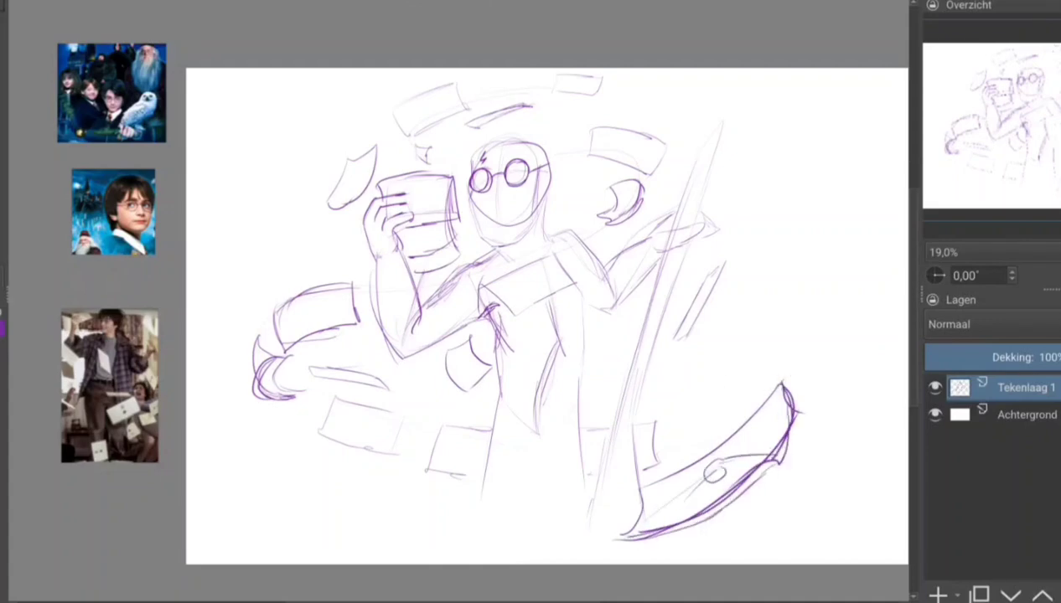
{"action": "scroll", "coordinate": [545, 319], "scroll_direction": "up", "scroll_amount": 1}
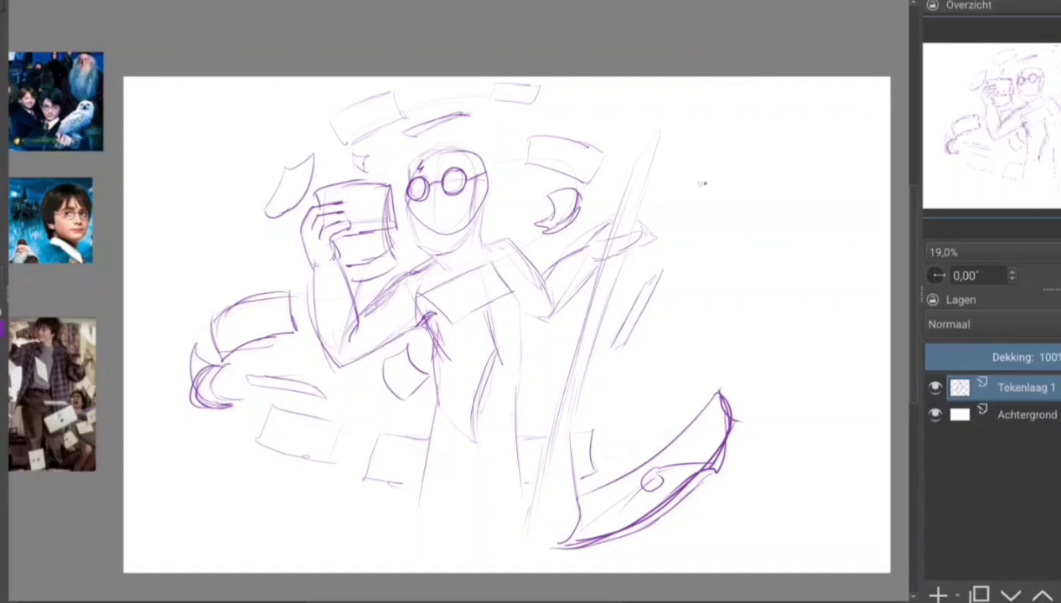
{"action": "left_click_drag", "start_coordinate": [700, 203], "coordinate": [804, 224]}
{"action": "left_click_drag", "start_coordinate": [803, 230], "coordinate": [763, 323]}
{"action": "left_click_drag", "start_coordinate": [700, 202], "coordinate": [669, 256]}
{"action": "left_click_drag", "start_coordinate": [670, 257], "coordinate": [762, 289]}
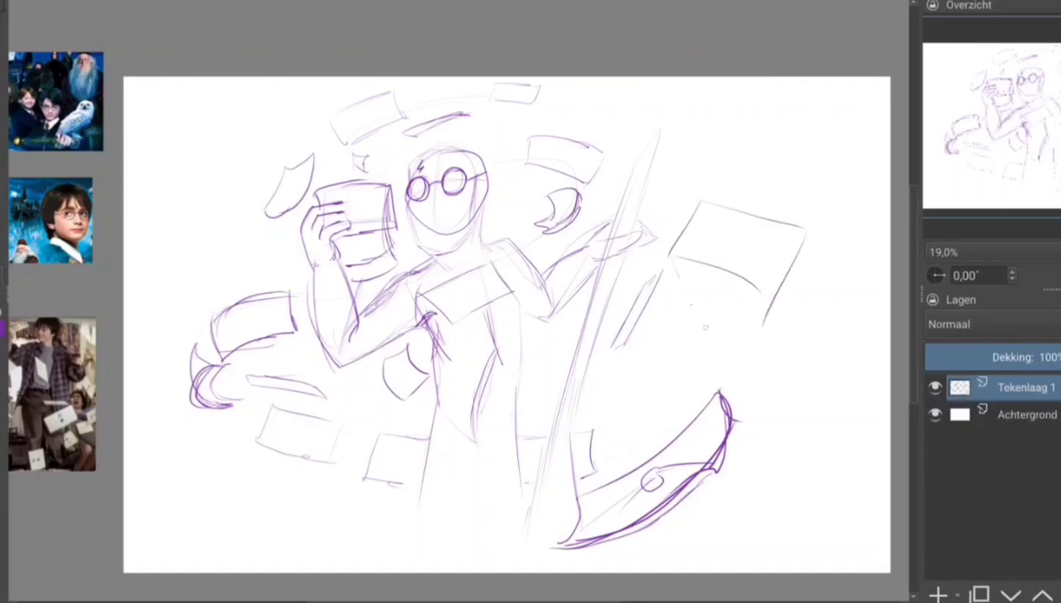
{"action": "left_click_drag", "start_coordinate": [673, 260], "coordinate": [764, 303]}
Pan left and add a flat letter's lines at the figure's left
{"action": "scroll", "coordinate": [708, 313], "scroll_direction": "left", "scroll_amount": 3}
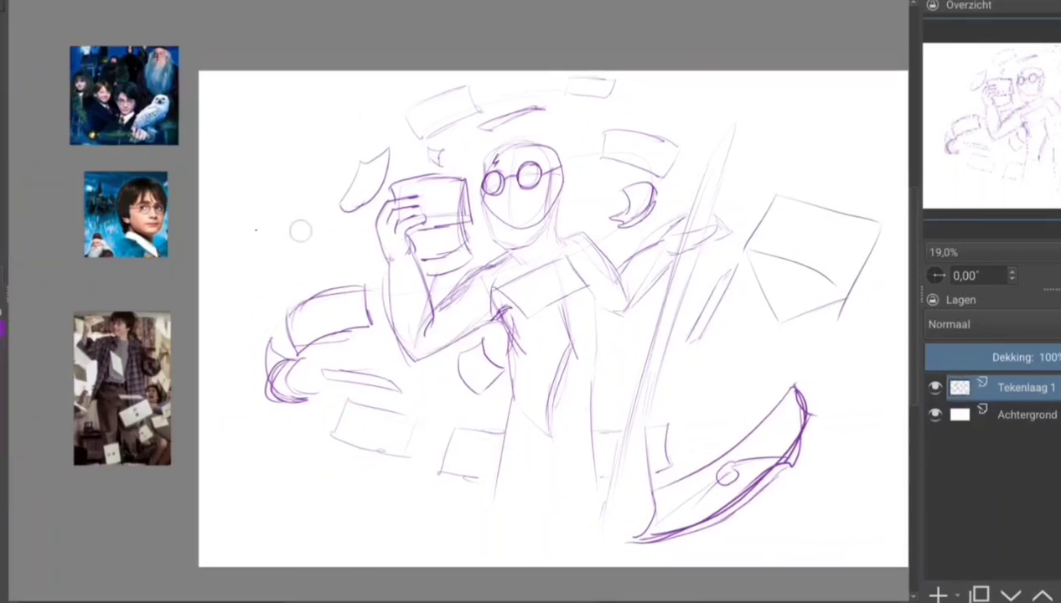
{"action": "left_click_drag", "start_coordinate": [331, 231], "coordinate": [256, 228]}
{"action": "left_click_drag", "start_coordinate": [260, 238], "coordinate": [346, 264]}
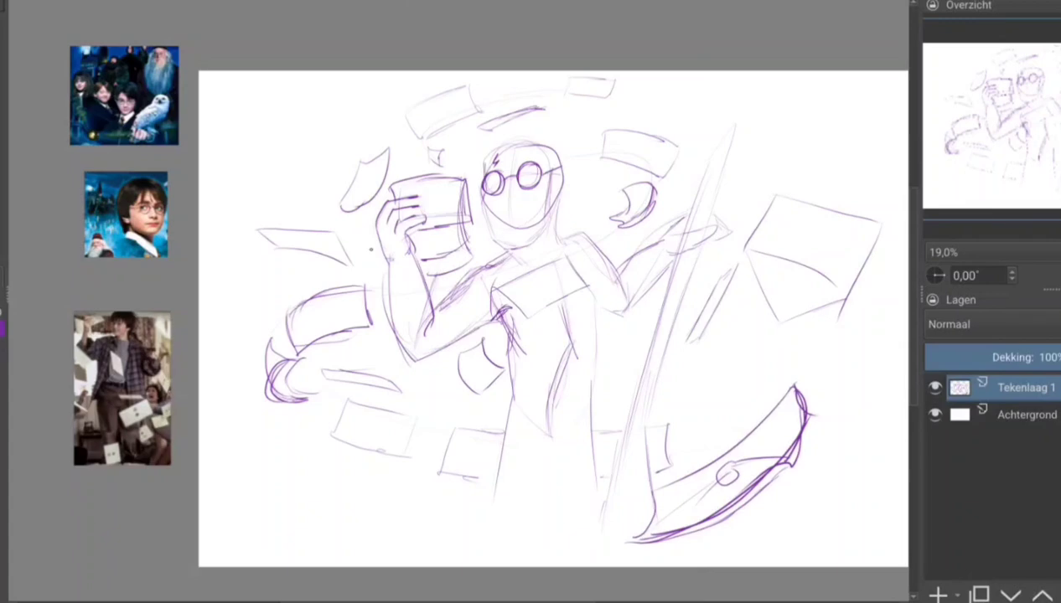
Sketch spiky hair over the head and forehead, plus an ear on the right side
{"action": "mouse_move", "coordinate": [490, 136]}
{"action": "left_mouse_down"}
{"action": "mouse_move", "coordinate": [469, 161]}
{"action": "mouse_move", "coordinate": [525, 124]}
{"action": "mouse_move", "coordinate": [563, 146]}
{"action": "left_mouse_up"}
{"action": "left_click_drag", "start_coordinate": [558, 149], "coordinate": [554, 200]}
{"action": "mouse_move", "coordinate": [521, 134]}
{"action": "left_mouse_down"}
{"action": "mouse_move", "coordinate": [502, 161]}
{"action": "mouse_move", "coordinate": [533, 156]}
{"action": "left_mouse_up"}
{"action": "left_click_drag", "start_coordinate": [538, 144], "coordinate": [556, 171]}
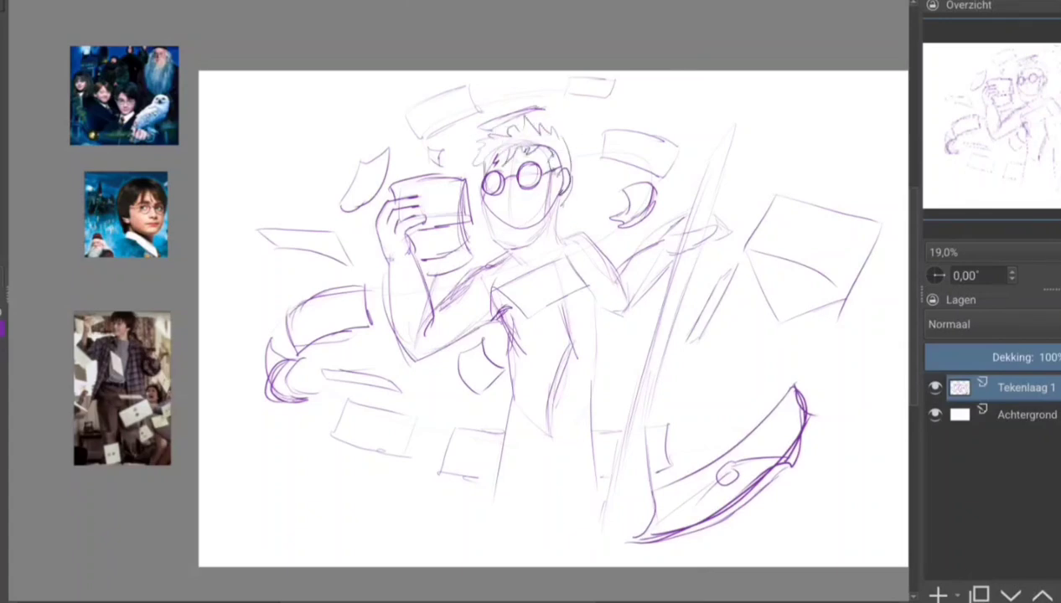
Undo the open mouth, draw a nose, wide smile, jaw and chin, and start the forearm
{"action": "key", "text": "ctrl+z"}
{"action": "mouse_move", "coordinate": [491, 157]}
{"action": "left_mouse_down"}
{"action": "mouse_move", "coordinate": [497, 208]}
{"action": "mouse_move", "coordinate": [508, 209]}
{"action": "left_mouse_up"}
{"action": "left_click_drag", "start_coordinate": [501, 215], "coordinate": [522, 220]}
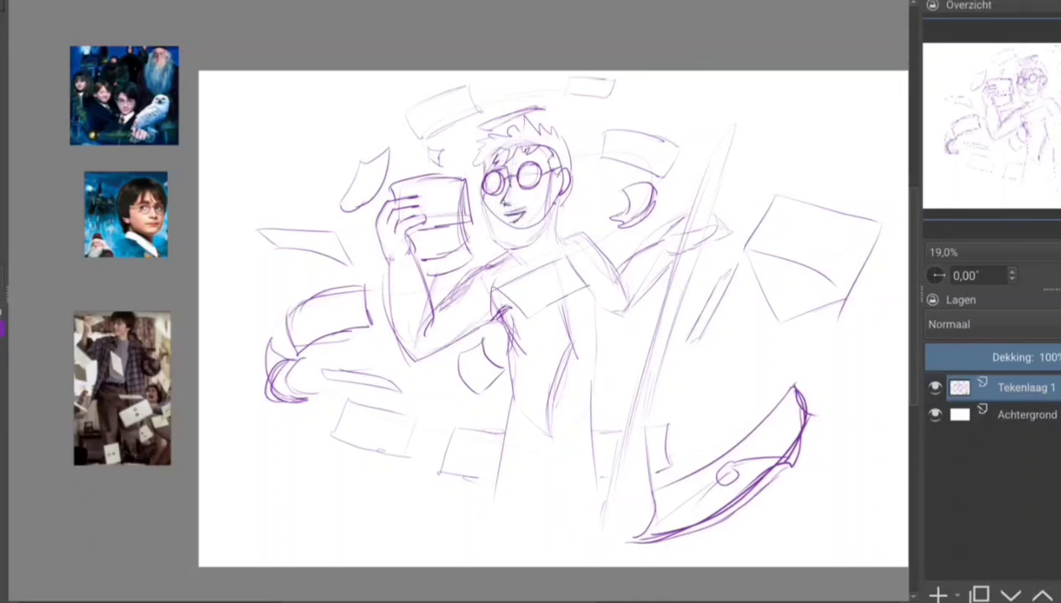
{"action": "mouse_move", "coordinate": [471, 187]}
{"action": "left_mouse_down"}
{"action": "mouse_move", "coordinate": [495, 245]}
{"action": "mouse_move", "coordinate": [556, 206]}
{"action": "mouse_move", "coordinate": [562, 238]}
{"action": "left_mouse_up"}
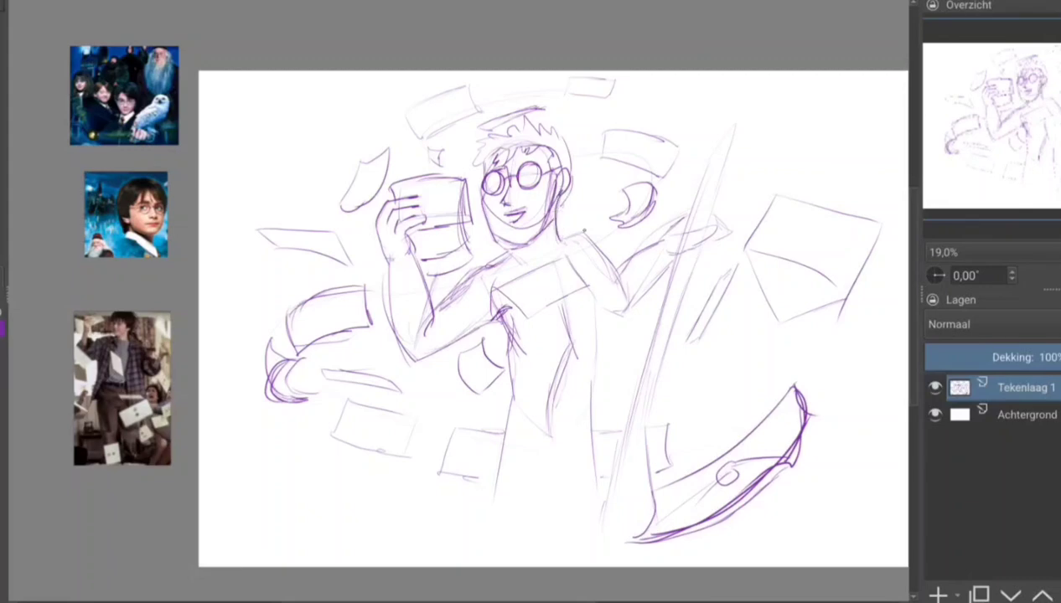
{"action": "left_click_drag", "start_coordinate": [439, 275], "coordinate": [365, 324]}
Sketch the forearm below the held letter and the diagonal sleeve lines
{"action": "left_click_drag", "start_coordinate": [436, 255], "coordinate": [383, 322]}
{"action": "left_click_drag", "start_coordinate": [362, 309], "coordinate": [386, 354]}
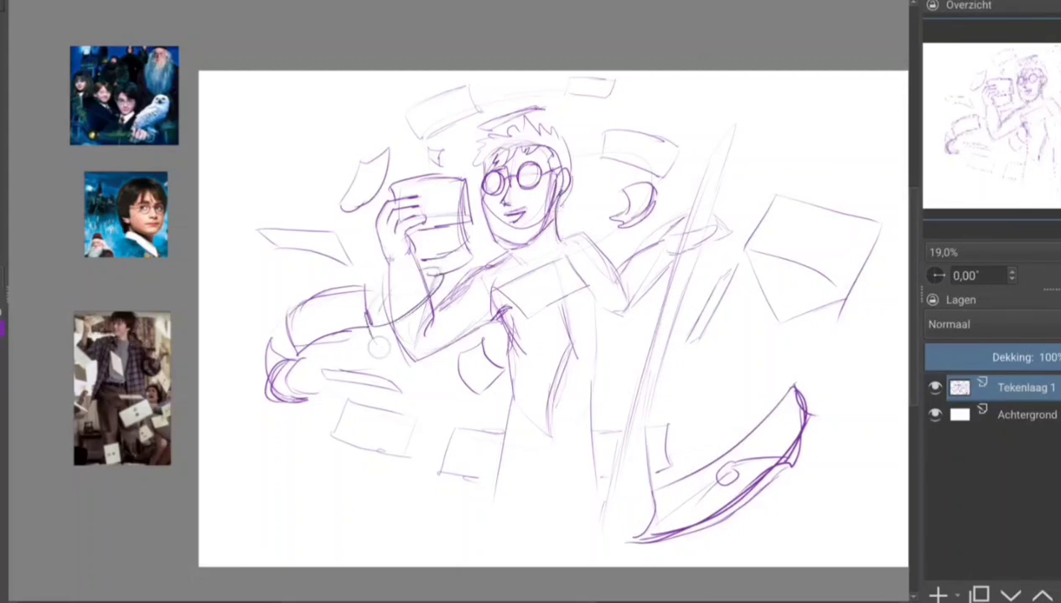
{"action": "mouse_move", "coordinate": [451, 257]}
{"action": "left_mouse_down"}
{"action": "mouse_move", "coordinate": [394, 342]}
{"action": "mouse_move", "coordinate": [429, 292]}
{"action": "left_mouse_up"}
{"action": "left_click_drag", "start_coordinate": [394, 345], "coordinate": [406, 379]}
{"action": "mouse_move", "coordinate": [441, 310]}
{"action": "left_mouse_down"}
{"action": "mouse_move", "coordinate": [402, 384]}
{"action": "mouse_move", "coordinate": [424, 347]}
{"action": "left_mouse_up"}
{"action": "left_click_drag", "start_coordinate": [434, 362], "coordinate": [503, 336]}
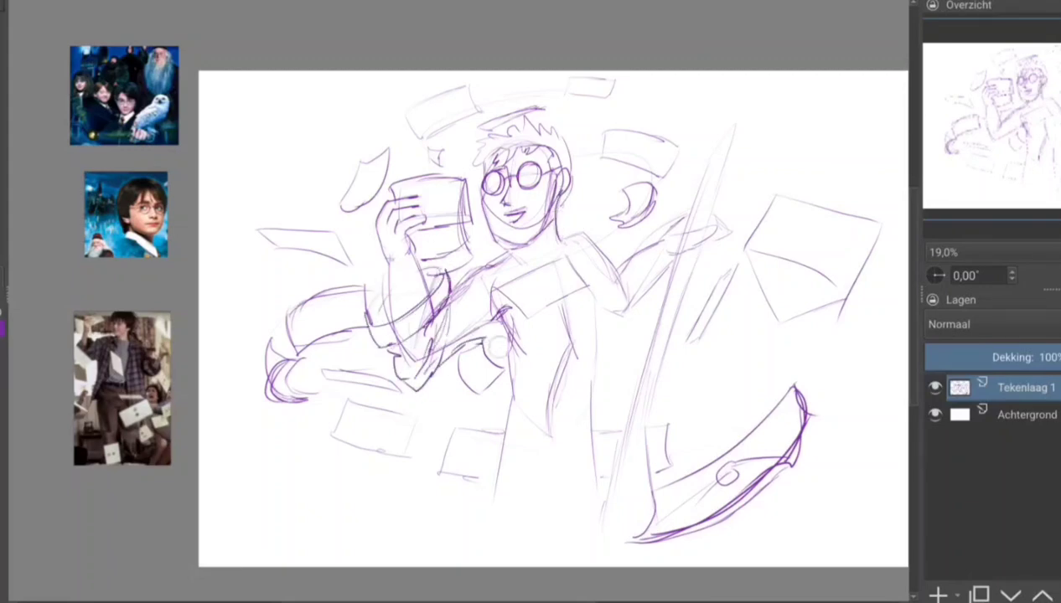
{"action": "mouse_move", "coordinate": [486, 256]}
{"action": "left_mouse_down"}
{"action": "mouse_move", "coordinate": [442, 300]}
{"action": "mouse_move", "coordinate": [472, 285]}
{"action": "left_mouse_up"}
Draw the shoulder strap, right sleeve, open jacket edges and a belt line at the waist
{"action": "mouse_move", "coordinate": [548, 238]}
{"action": "left_mouse_down"}
{"action": "mouse_move", "coordinate": [578, 220]}
{"action": "mouse_move", "coordinate": [591, 270]}
{"action": "mouse_move", "coordinate": [647, 315]}
{"action": "left_mouse_up"}
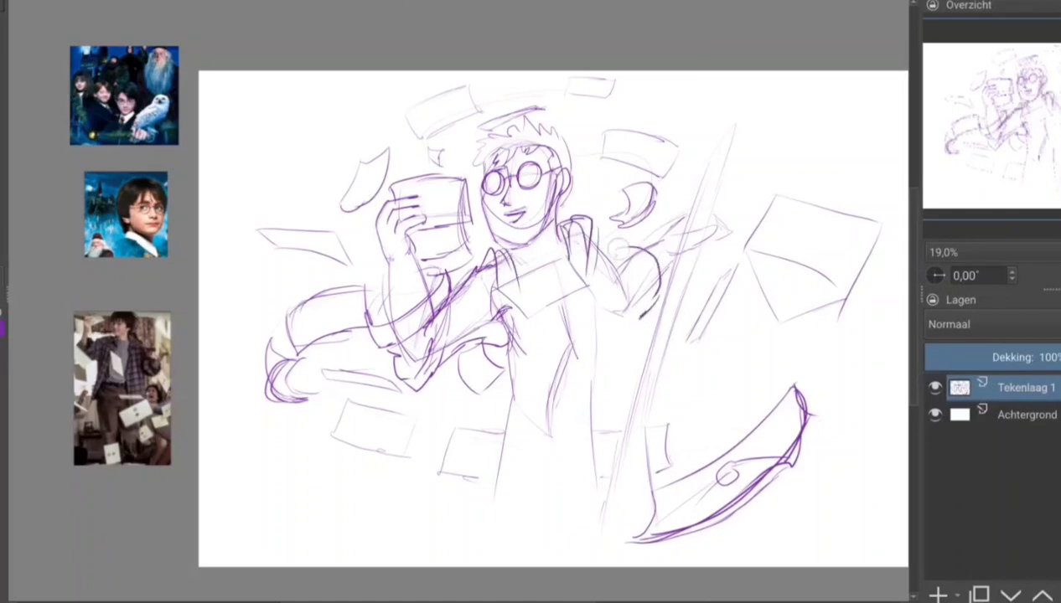
{"action": "mouse_move", "coordinate": [601, 238]}
{"action": "left_mouse_down"}
{"action": "mouse_move", "coordinate": [627, 317]}
{"action": "mouse_move", "coordinate": [622, 345]}
{"action": "mouse_move", "coordinate": [585, 299]}
{"action": "mouse_move", "coordinate": [577, 432]}
{"action": "mouse_move", "coordinate": [610, 448]}
{"action": "left_mouse_up"}
{"action": "mouse_move", "coordinate": [613, 341]}
{"action": "left_mouse_down"}
{"action": "mouse_move", "coordinate": [634, 394]}
{"action": "mouse_move", "coordinate": [619, 434]}
{"action": "left_mouse_up"}
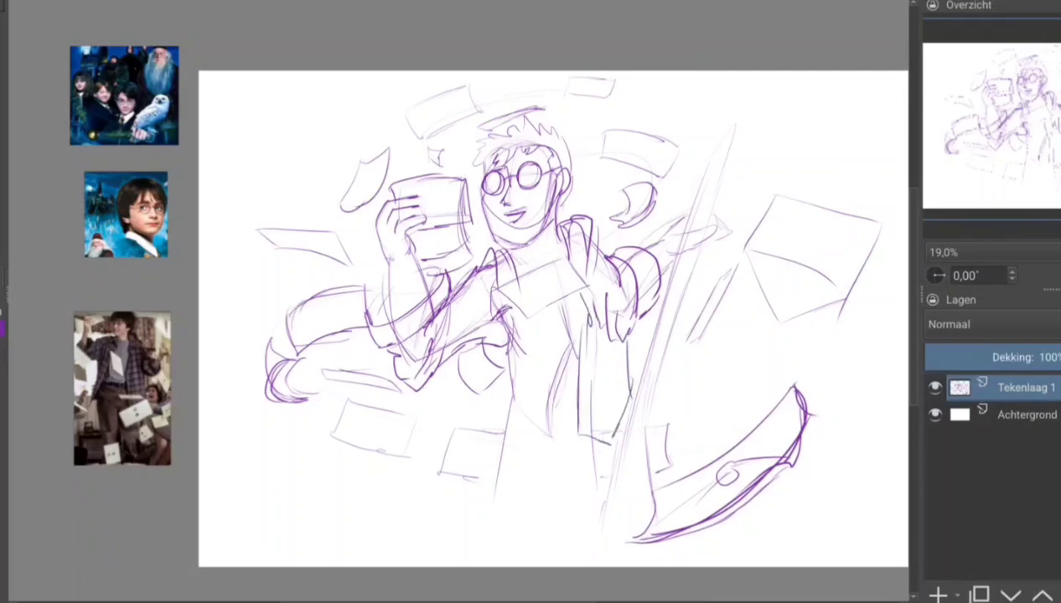
{"action": "left_click_drag", "start_coordinate": [506, 330], "coordinate": [521, 459]}
{"action": "mouse_move", "coordinate": [508, 361]}
{"action": "left_mouse_down"}
{"action": "mouse_move", "coordinate": [498, 461]}
{"action": "mouse_move", "coordinate": [580, 434]}
{"action": "mouse_move", "coordinate": [598, 385]}
{"action": "mouse_move", "coordinate": [533, 374]}
{"action": "left_mouse_up"}
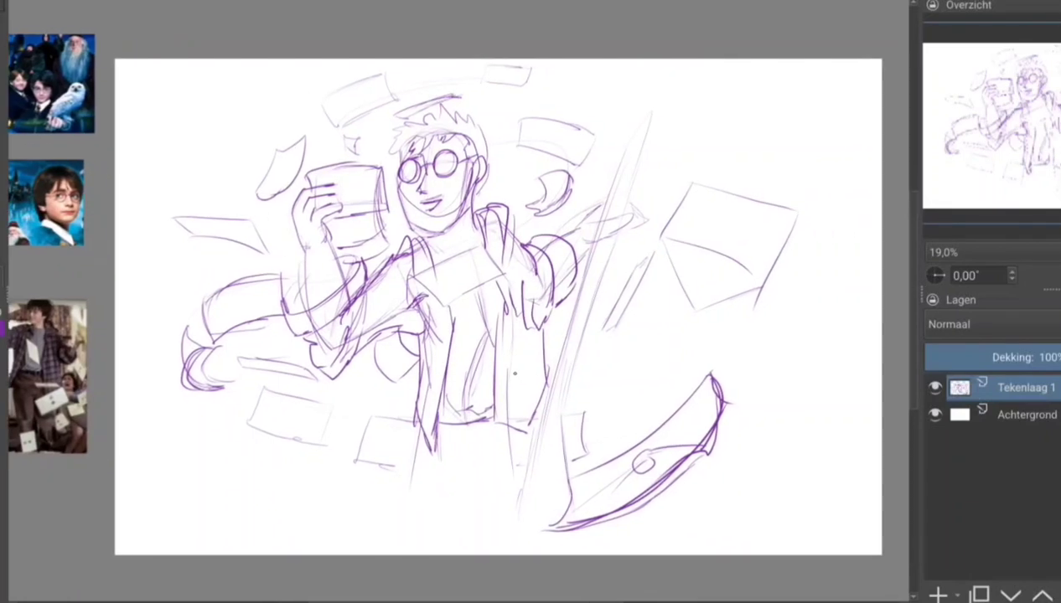
Cancel the accidental transform and strengthen the jacket's right edge
{"action": "key", "text": "ctrl+t"}
{"action": "key", "text": "Escape"}
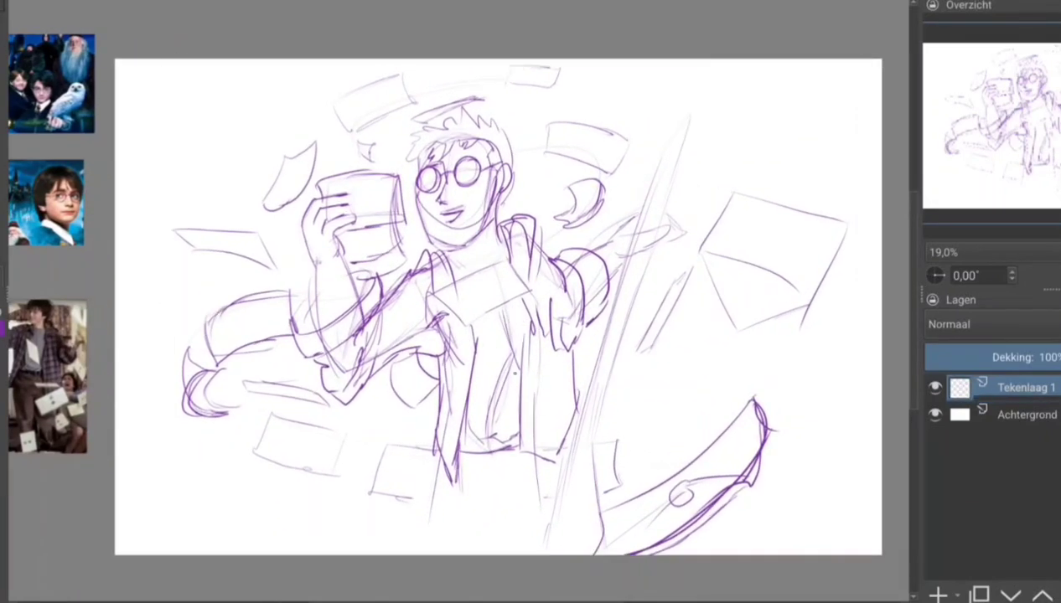
{"action": "left_click_drag", "start_coordinate": [586, 478], "coordinate": [567, 502]}
{"action": "left_click_drag", "start_coordinate": [605, 394], "coordinate": [580, 506]}
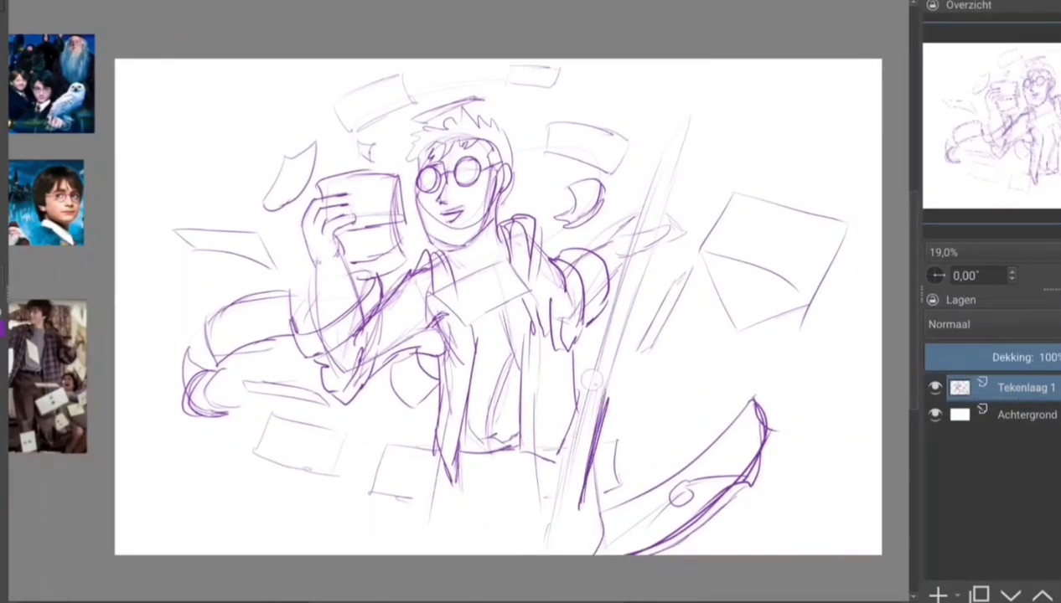
Draw the long diagonal broom staff with a box shape at its base
{"action": "left_click_drag", "start_coordinate": [595, 369], "coordinate": [545, 520]}
{"action": "left_click_drag", "start_coordinate": [580, 387], "coordinate": [682, 113]}
{"action": "left_click_drag", "start_coordinate": [668, 176], "coordinate": [689, 107]}
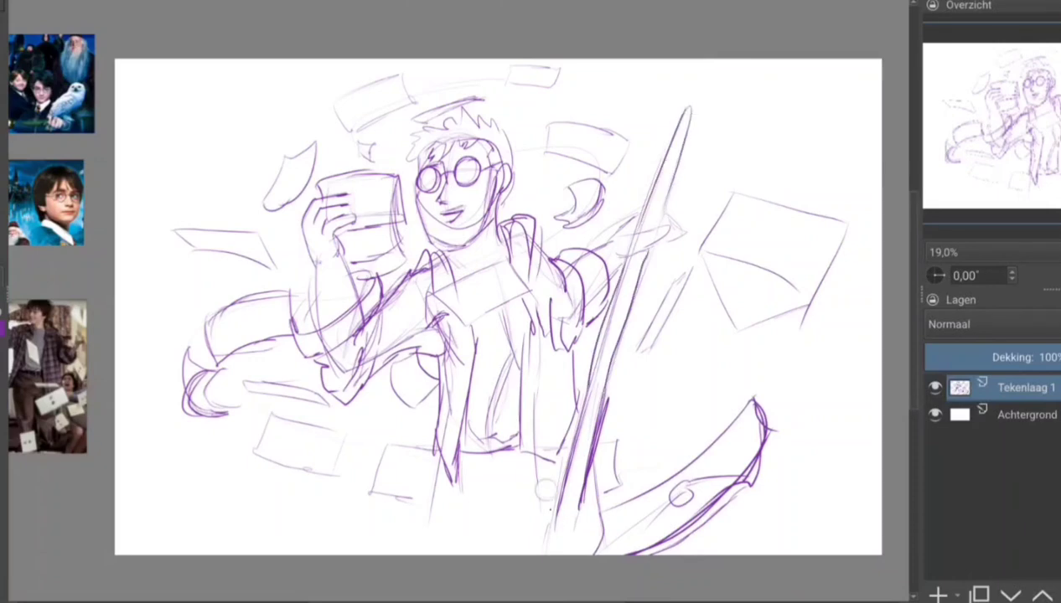
{"action": "left_click_drag", "start_coordinate": [543, 492], "coordinate": [606, 501]}
{"action": "mouse_move", "coordinate": [605, 501]}
{"action": "left_mouse_down"}
{"action": "mouse_move", "coordinate": [600, 549]}
{"action": "mouse_move", "coordinate": [580, 551]}
{"action": "left_mouse_up"}
Sketch a paper sheet at bottom left and two leg lines below the coat
{"action": "mouse_move", "coordinate": [187, 504]}
{"action": "left_mouse_down"}
{"action": "mouse_move", "coordinate": [147, 546]}
{"action": "mouse_move", "coordinate": [346, 518]}
{"action": "left_mouse_up"}
{"action": "left_click_drag", "start_coordinate": [346, 518], "coordinate": [310, 555]}
{"action": "left_click_drag", "start_coordinate": [437, 458], "coordinate": [404, 550]}
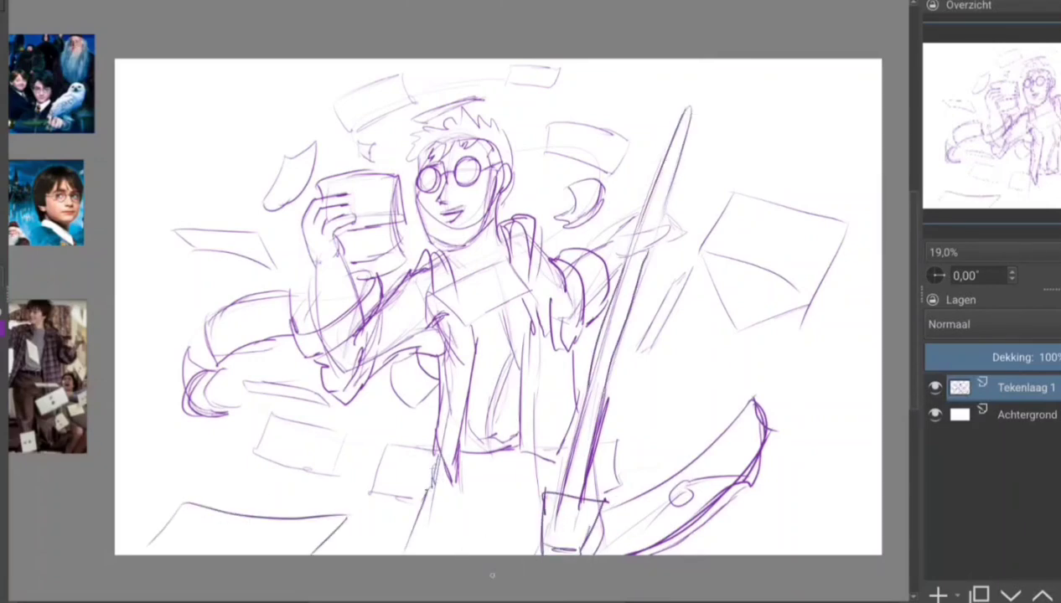
{"action": "left_click_drag", "start_coordinate": [500, 494], "coordinate": [493, 552]}
Dot a sparkle beside the head and strengthen the coat front, edges and collar
{"action": "left_click_drag", "start_coordinate": [453, 88], "coordinate": [433, 111]}
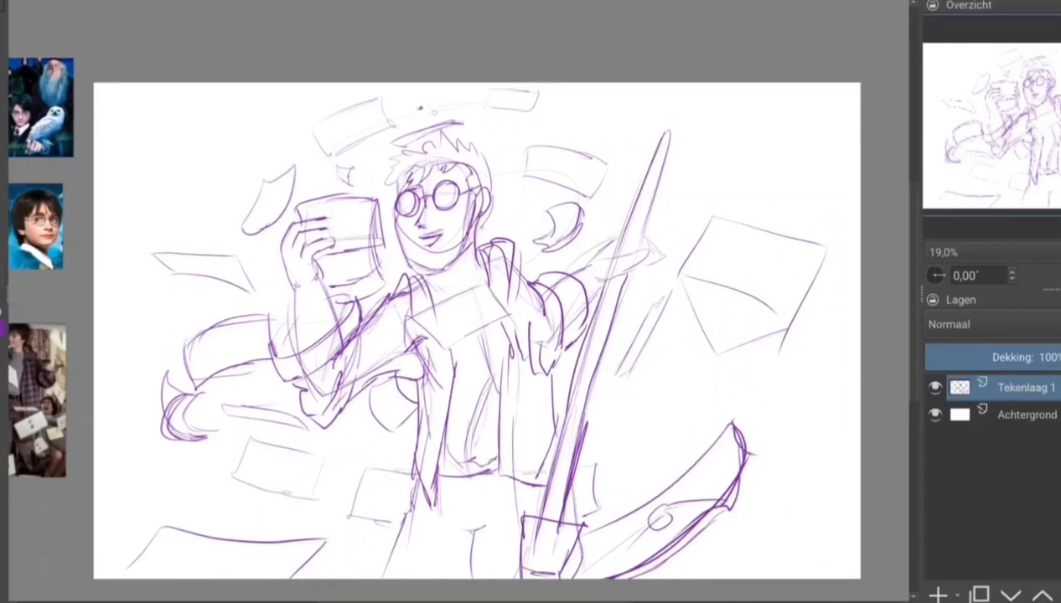
{"action": "left_click", "coordinate": [600, 201]}
{"action": "left_click_drag", "start_coordinate": [501, 270], "coordinate": [501, 390]}
{"action": "mouse_move", "coordinate": [416, 276]}
{"action": "left_mouse_down"}
{"action": "mouse_move", "coordinate": [449, 503]}
{"action": "mouse_move", "coordinate": [415, 515]}
{"action": "left_mouse_up"}
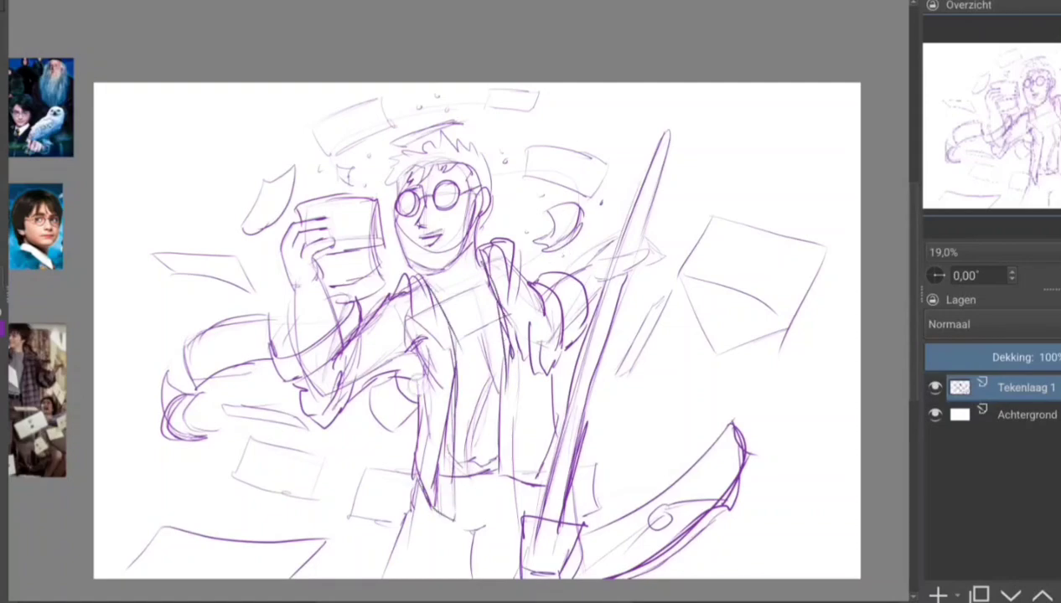
{"action": "left_click_drag", "start_coordinate": [419, 373], "coordinate": [388, 494]}
{"action": "mouse_move", "coordinate": [428, 284]}
{"action": "left_mouse_down"}
{"action": "mouse_move", "coordinate": [486, 310]}
{"action": "mouse_move", "coordinate": [461, 317]}
{"action": "mouse_move", "coordinate": [474, 399]}
{"action": "mouse_move", "coordinate": [466, 447]}
{"action": "mouse_move", "coordinate": [457, 470]}
{"action": "mouse_move", "coordinate": [423, 474]}
{"action": "left_mouse_up"}
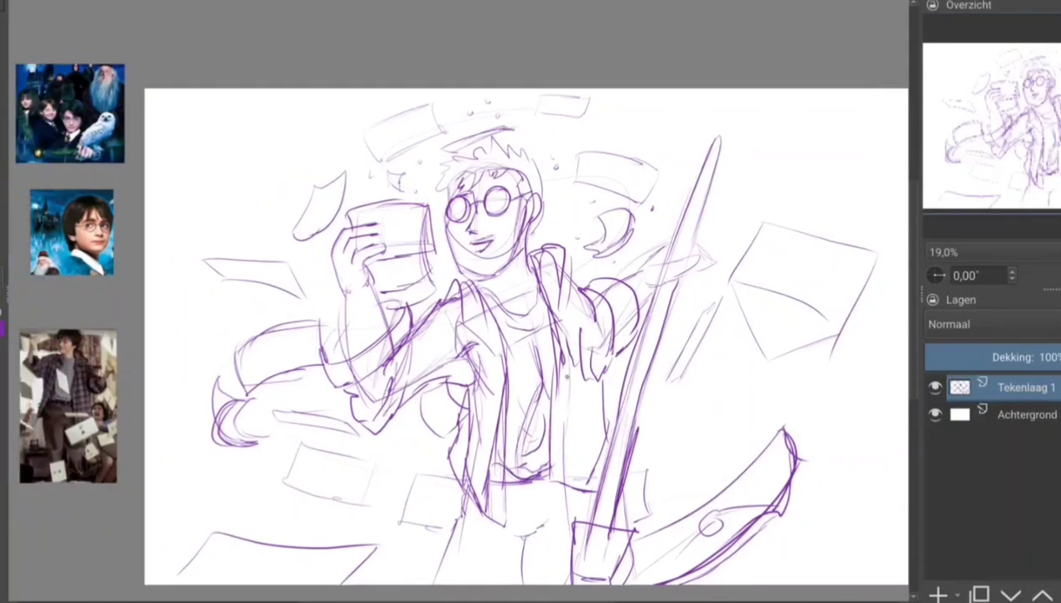
Hatch the coat, right shoulder, chest and sleeve
{"action": "left_click_drag", "start_coordinate": [578, 356], "coordinate": [561, 486]}
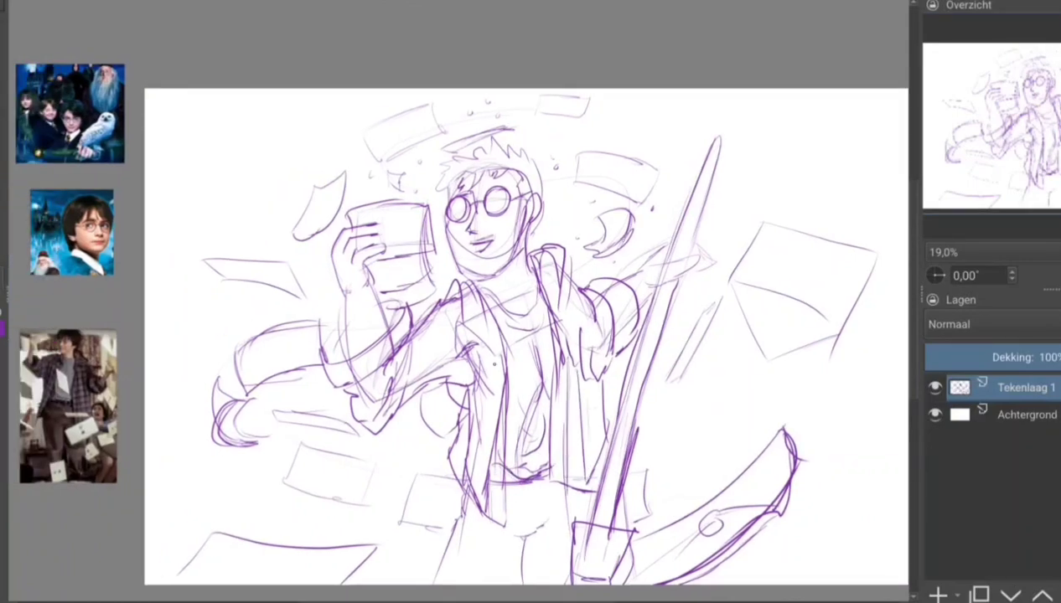
{"action": "left_click_drag", "start_coordinate": [490, 342], "coordinate": [478, 486]}
{"action": "left_click_drag", "start_coordinate": [482, 367], "coordinate": [460, 437]}
{"action": "mouse_move", "coordinate": [578, 266]}
{"action": "left_mouse_down"}
{"action": "mouse_move", "coordinate": [568, 351]}
{"action": "mouse_move", "coordinate": [585, 361]}
{"action": "left_mouse_up"}
{"action": "left_click_drag", "start_coordinate": [448, 305], "coordinate": [444, 369]}
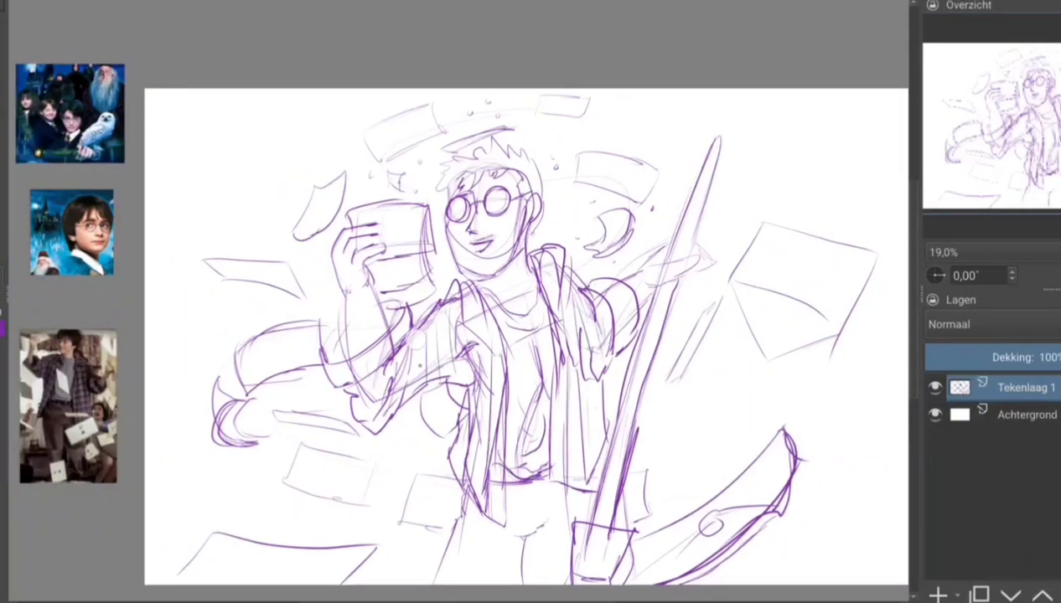
{"action": "left_click_drag", "start_coordinate": [419, 327], "coordinate": [402, 379]}
{"action": "left_click_drag", "start_coordinate": [384, 364], "coordinate": [355, 400]}
Darken the sleeve cuff and right shoulder, and draw the arm gripping the broom staff
{"action": "left_click_drag", "start_coordinate": [336, 320], "coordinate": [329, 360]}
{"action": "mouse_move", "coordinate": [320, 348]}
{"action": "left_mouse_down"}
{"action": "mouse_move", "coordinate": [377, 367]}
{"action": "mouse_move", "coordinate": [375, 389]}
{"action": "left_mouse_up"}
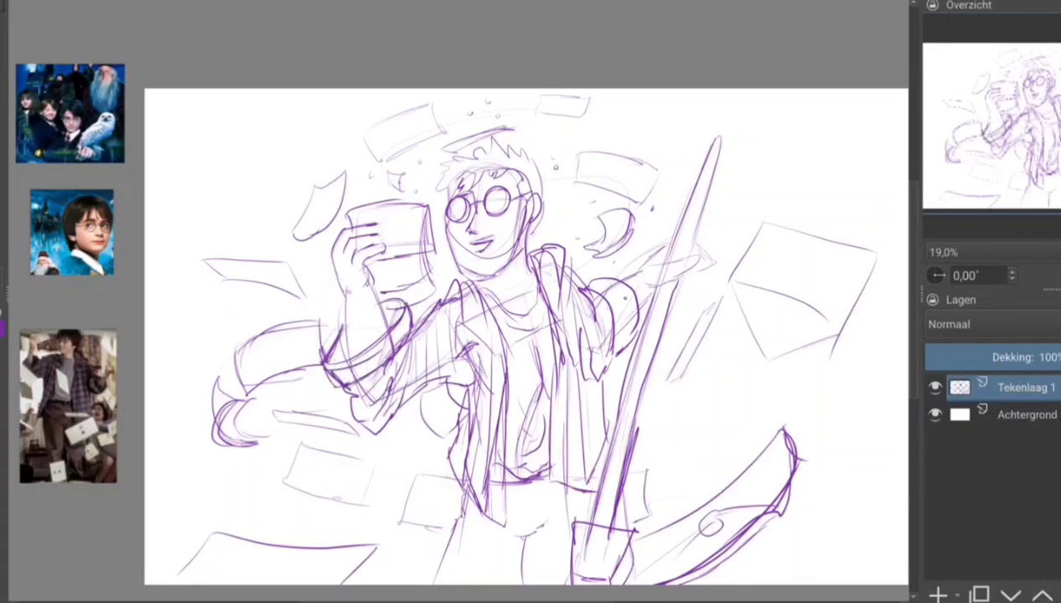
{"action": "left_click_drag", "start_coordinate": [560, 250], "coordinate": [610, 333]}
{"action": "mouse_move", "coordinate": [596, 297]}
{"action": "left_mouse_down"}
{"action": "mouse_move", "coordinate": [608, 337]}
{"action": "mouse_move", "coordinate": [666, 250]}
{"action": "mouse_move", "coordinate": [704, 252]}
{"action": "mouse_move", "coordinate": [707, 278]}
{"action": "mouse_move", "coordinate": [701, 262]}
{"action": "left_mouse_up"}
{"action": "mouse_move", "coordinate": [652, 297]}
{"action": "left_mouse_down"}
{"action": "mouse_move", "coordinate": [704, 250]}
{"action": "mouse_move", "coordinate": [697, 290]}
{"action": "left_mouse_up"}
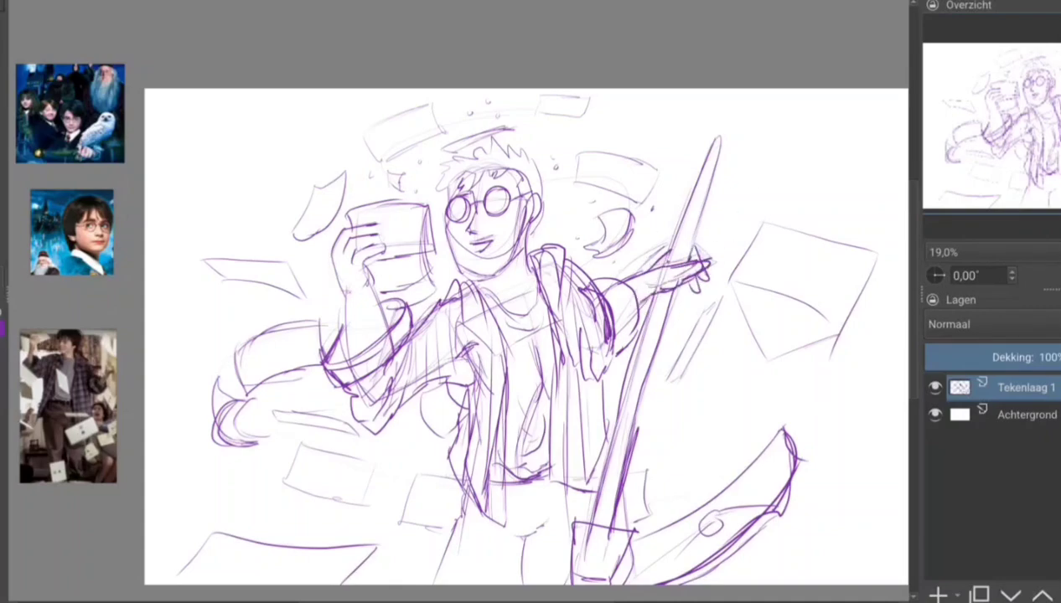
Dot a sparkle, then sketch flying papers in both upper corners and a curved one at right
{"action": "left_click", "coordinate": [392, 480]}
{"action": "left_click_drag", "start_coordinate": [391, 473], "coordinate": [321, 465]}
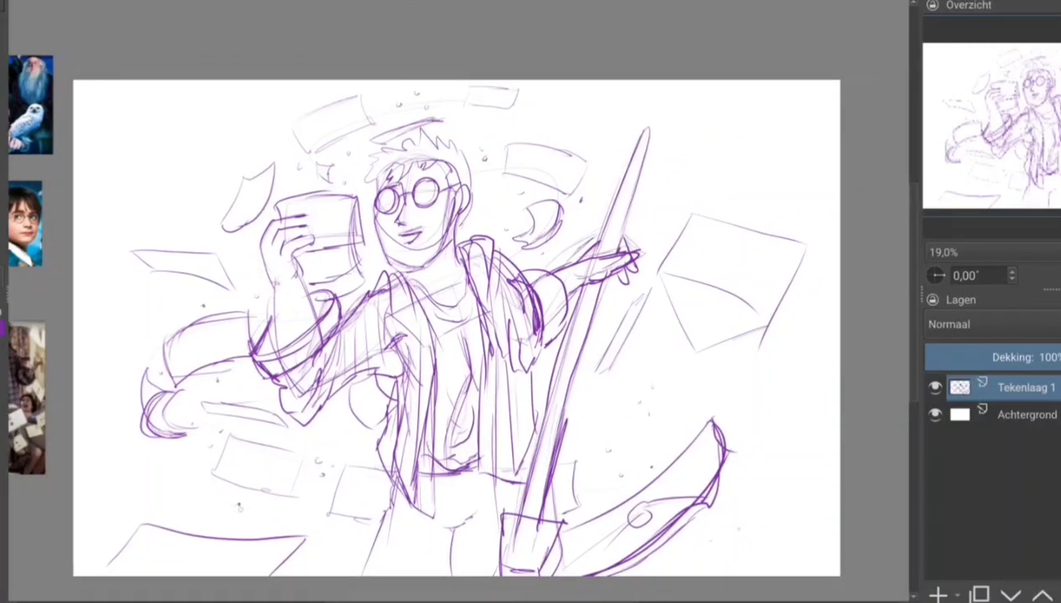
{"action": "mouse_move", "coordinate": [713, 127]}
{"action": "left_mouse_down"}
{"action": "mouse_move", "coordinate": [657, 166]}
{"action": "mouse_move", "coordinate": [708, 150]}
{"action": "mouse_move", "coordinate": [657, 176]}
{"action": "left_mouse_up"}
{"action": "mouse_move", "coordinate": [168, 132]}
{"action": "left_mouse_down"}
{"action": "mouse_move", "coordinate": [207, 178]}
{"action": "mouse_move", "coordinate": [204, 203]}
{"action": "left_mouse_up"}
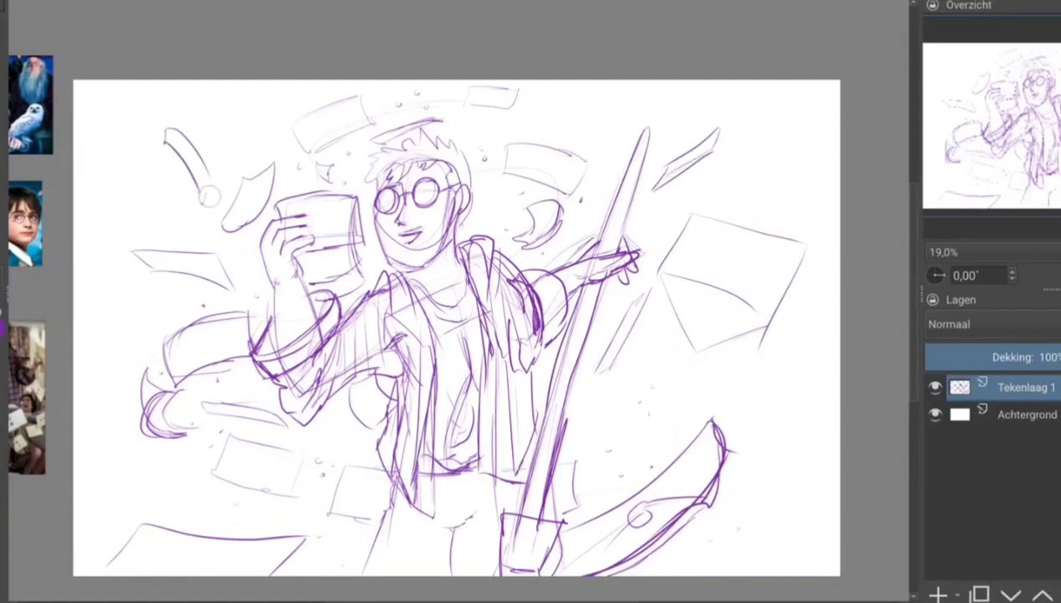
{"action": "left_click_drag", "start_coordinate": [591, 397], "coordinate": [682, 390]}
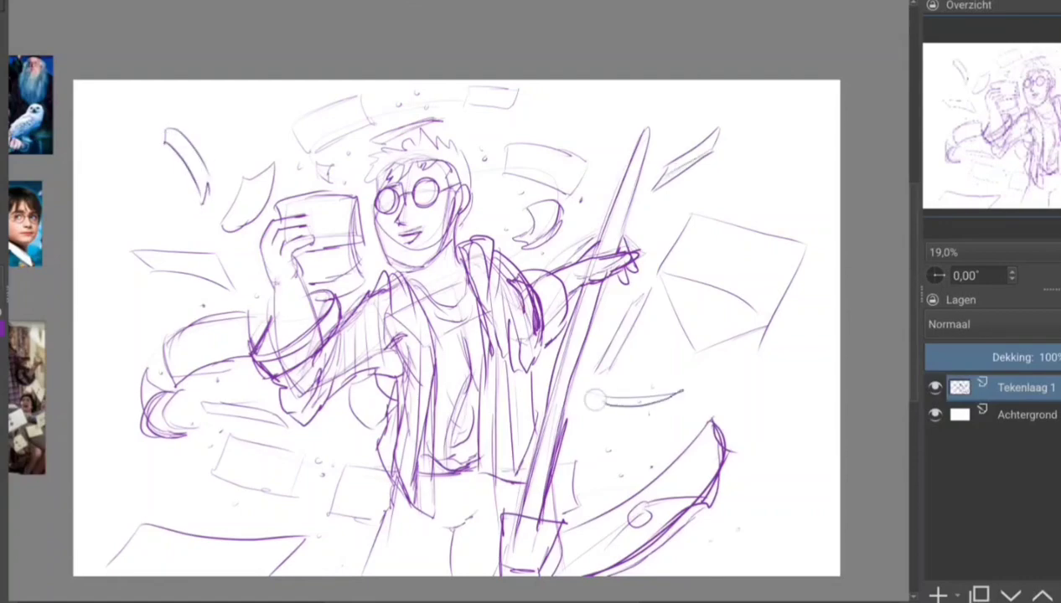
{"action": "left_click_drag", "start_coordinate": [592, 402], "coordinate": [662, 408]}
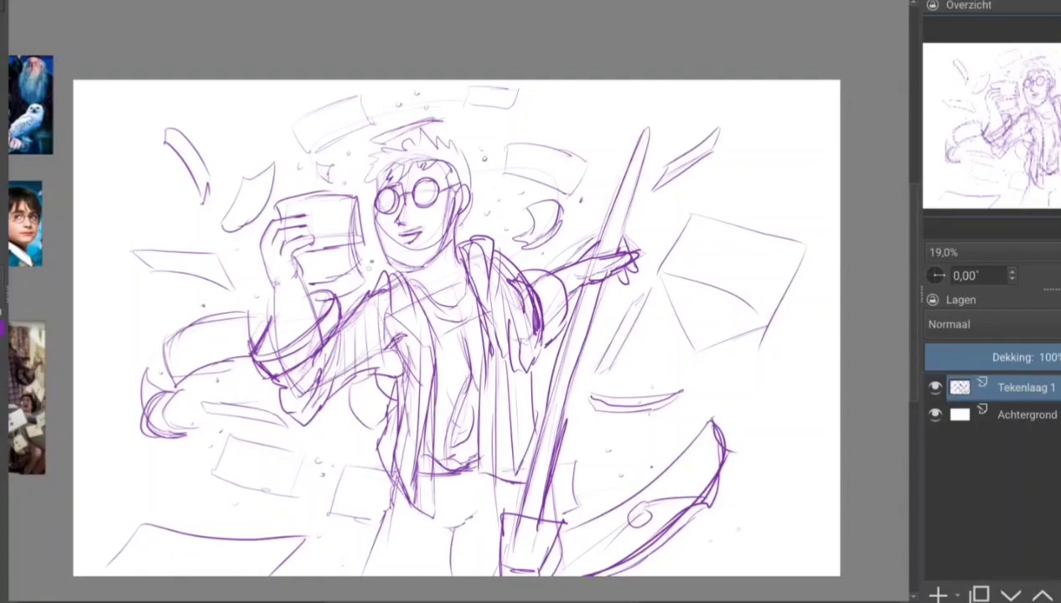
Dot four sparkles along the broom staff and draw bristles at its base
{"action": "left_click", "coordinate": [584, 315]}
{"action": "left_click", "coordinate": [578, 332]}
{"action": "left_click", "coordinate": [570, 351]}
{"action": "left_click", "coordinate": [565, 368]}
{"action": "left_click_drag", "start_coordinate": [489, 506], "coordinate": [512, 560]}
{"action": "mouse_move", "coordinate": [528, 503]}
{"action": "left_mouse_down"}
{"action": "mouse_move", "coordinate": [536, 561]}
{"action": "mouse_move", "coordinate": [552, 562]}
{"action": "left_mouse_up"}
{"action": "scroll", "coordinate": [537, 319], "scroll_direction": "right", "scroll_amount": 3}
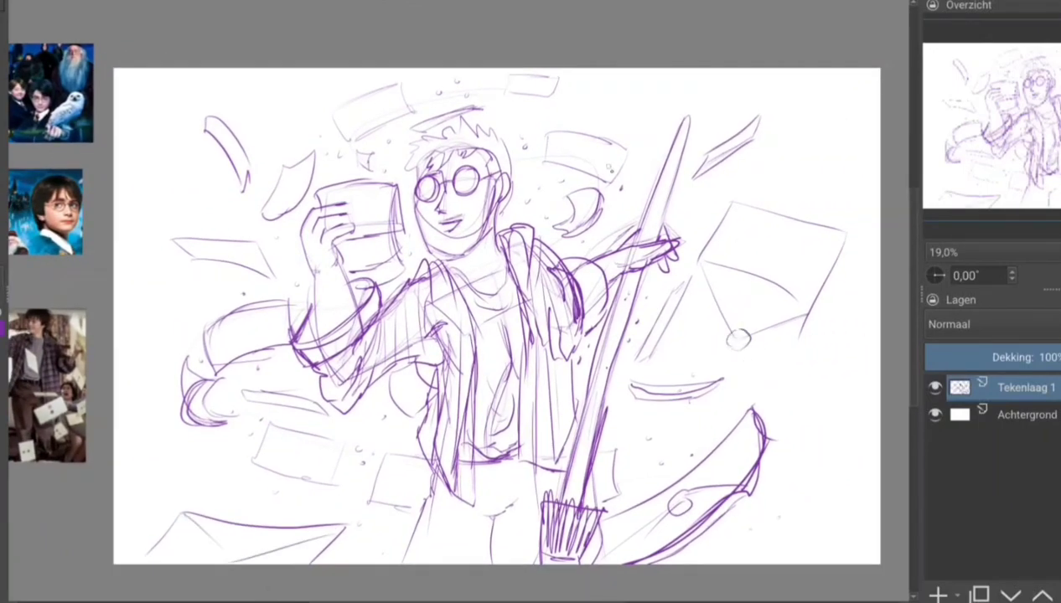
Draw wax seals and writing lines on the envelopes and held letter, plus sleeve strokes
{"action": "left_click_drag", "start_coordinate": [578, 156], "coordinate": [580, 157]}
{"action": "mouse_move", "coordinate": [410, 236]}
{"action": "left_mouse_down"}
{"action": "mouse_move", "coordinate": [387, 294]}
{"action": "mouse_move", "coordinate": [375, 289]}
{"action": "left_mouse_up"}
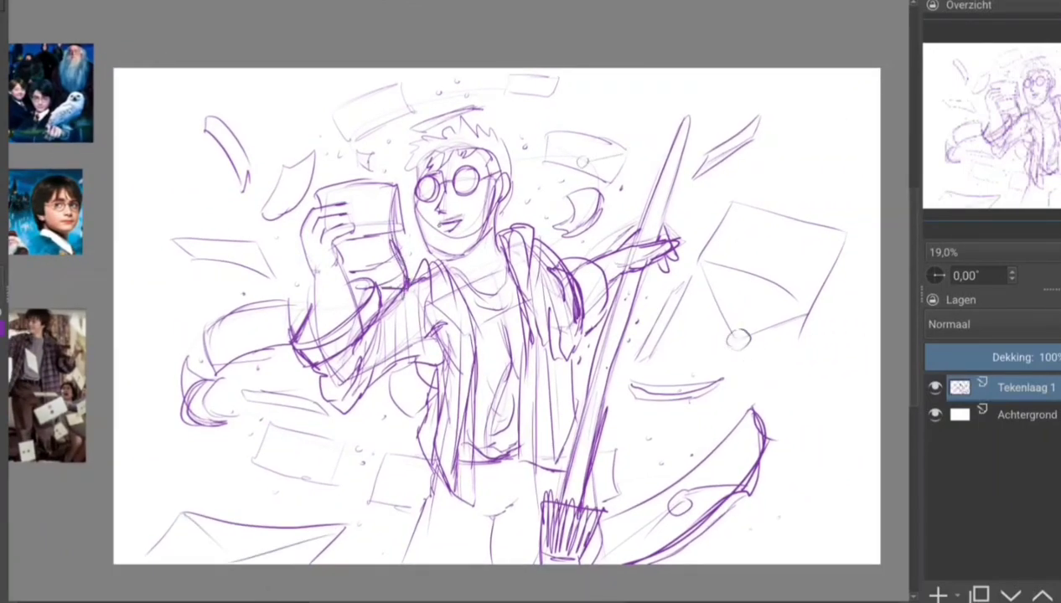
{"action": "left_click_drag", "start_coordinate": [310, 186], "coordinate": [384, 171]}
{"action": "left_click_drag", "start_coordinate": [351, 263], "coordinate": [375, 245]}
{"action": "mouse_move", "coordinate": [356, 243]}
{"action": "left_mouse_down"}
{"action": "mouse_move", "coordinate": [400, 229]}
{"action": "mouse_move", "coordinate": [363, 252]}
{"action": "left_mouse_up"}
{"action": "left_click_drag", "start_coordinate": [503, 335], "coordinate": [565, 339]}
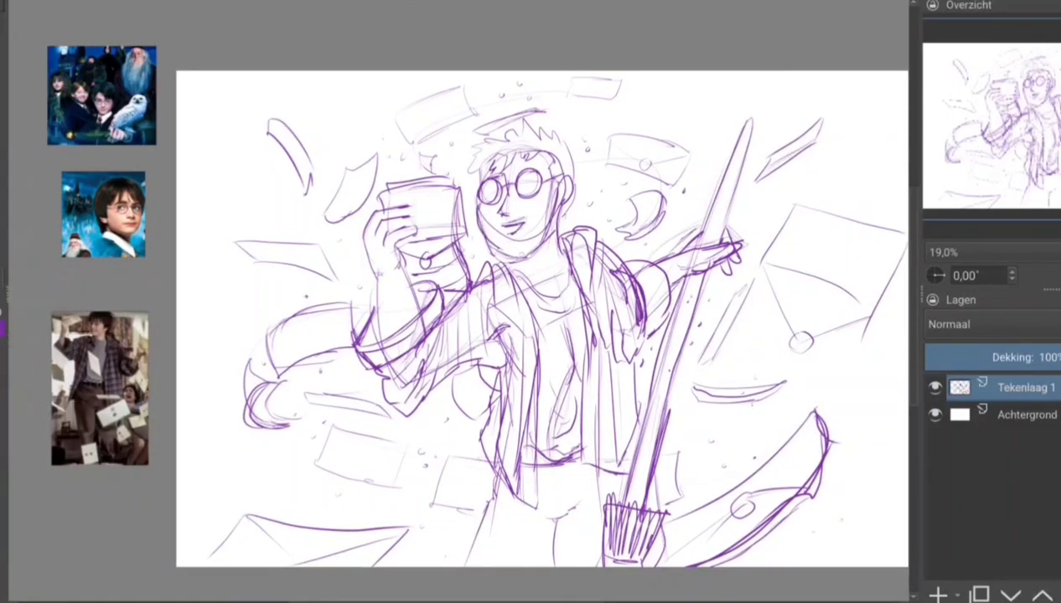
Sketch collar lines around the neck and add spiky hair strands across Harry's head
{"action": "mouse_move", "coordinate": [552, 198]}
{"action": "left_mouse_down"}
{"action": "mouse_move", "coordinate": [535, 245]}
{"action": "mouse_move", "coordinate": [503, 260]}
{"action": "left_mouse_up"}
{"action": "left_click_drag", "start_coordinate": [503, 335], "coordinate": [406, 342]}
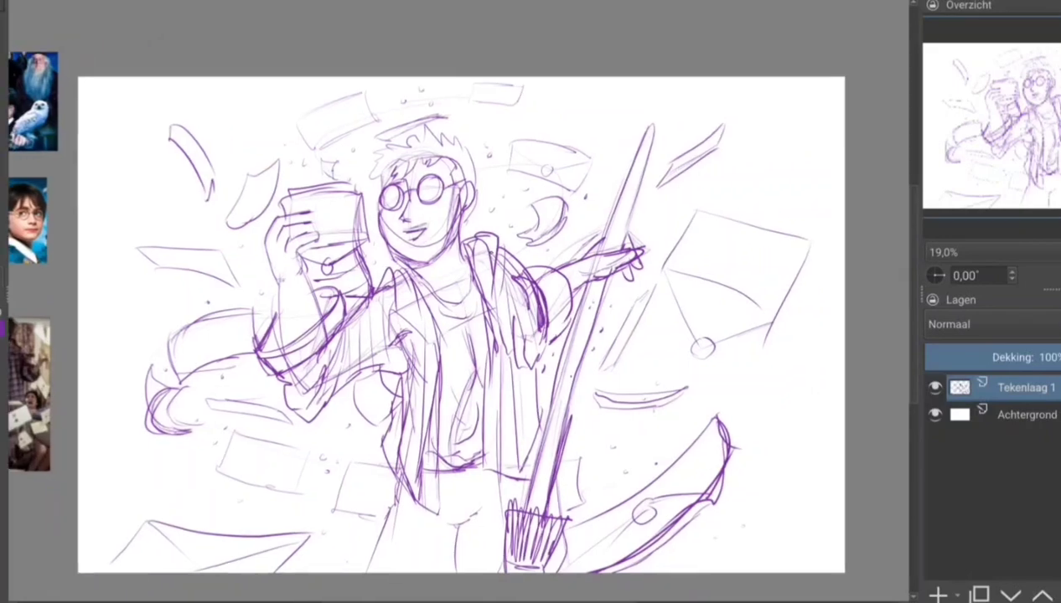
{"action": "mouse_move", "coordinate": [384, 165]}
{"action": "left_mouse_down"}
{"action": "mouse_move", "coordinate": [369, 198]}
{"action": "mouse_move", "coordinate": [384, 149]}
{"action": "mouse_move", "coordinate": [459, 193]}
{"action": "left_mouse_up"}
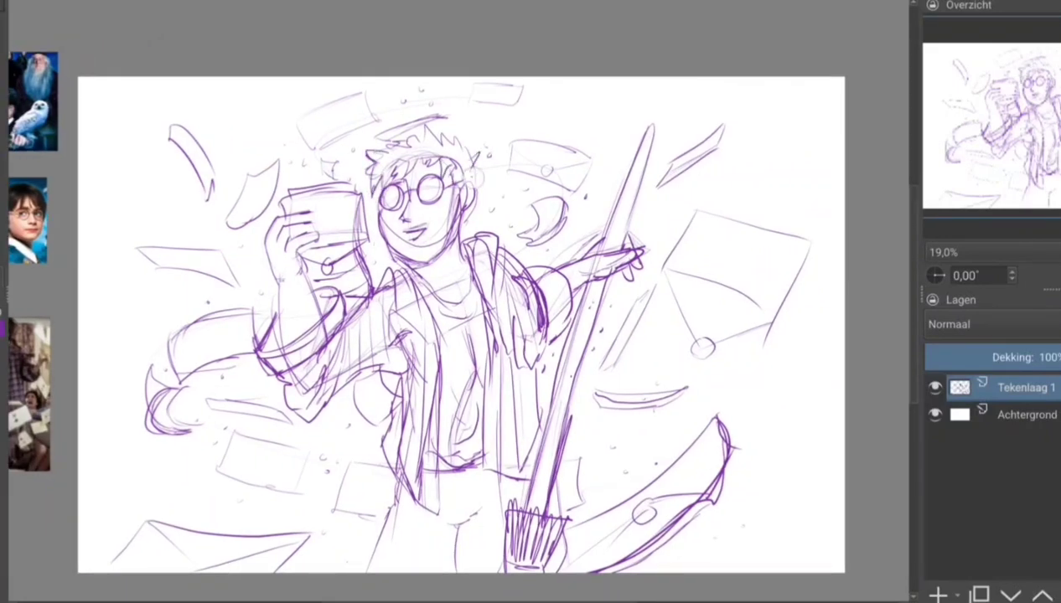
{"action": "left_click_drag", "start_coordinate": [459, 151], "coordinate": [478, 191]}
{"action": "left_click_drag", "start_coordinate": [429, 154], "coordinate": [461, 130]}
{"action": "left_click_drag", "start_coordinate": [394, 150], "coordinate": [449, 132]}
{"action": "left_click_drag", "start_coordinate": [392, 149], "coordinate": [414, 126]}
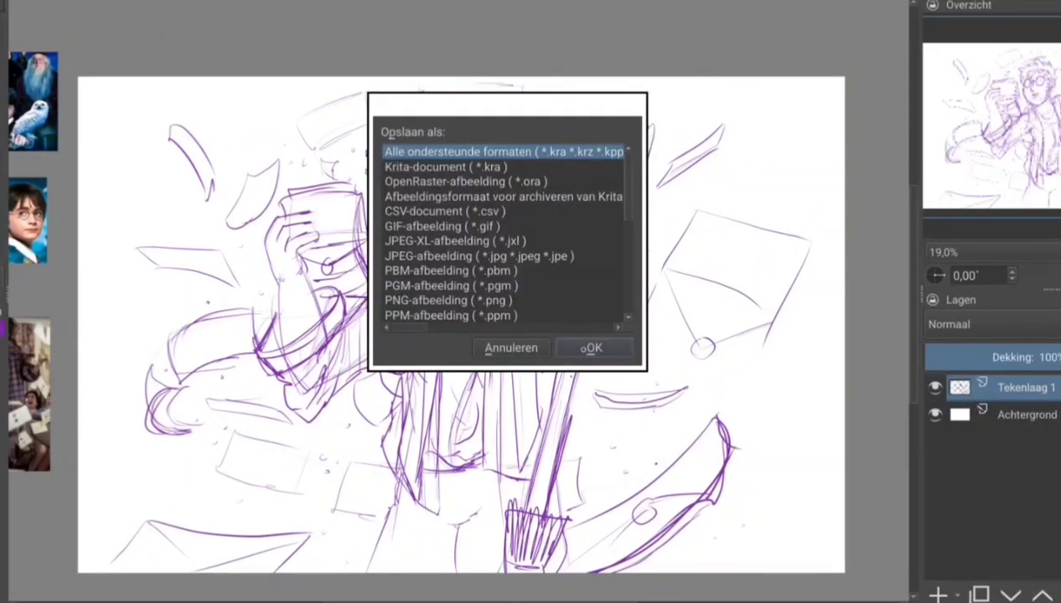